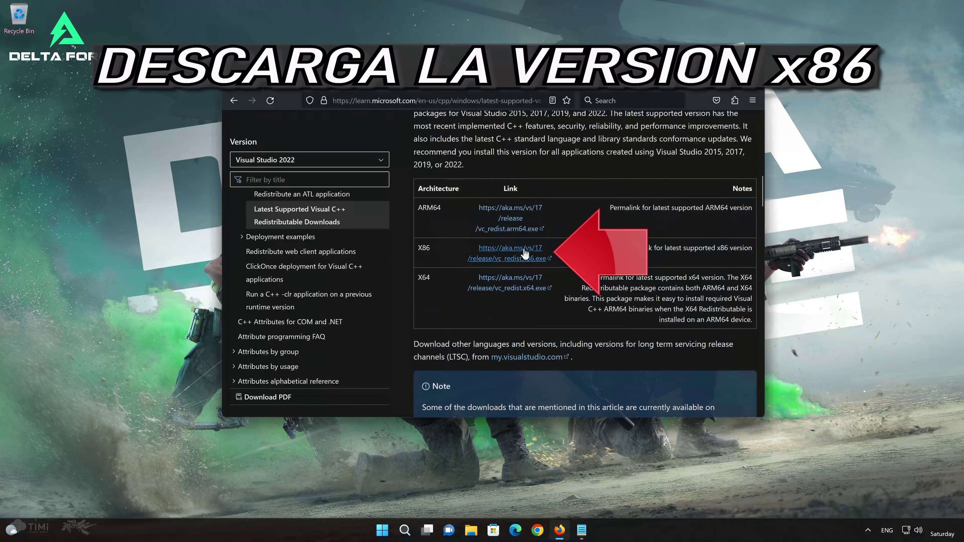
Download the X86 and X64 Visual C++ Redistributable installers from the Microsoft page and close the browser
left_click(510, 260)
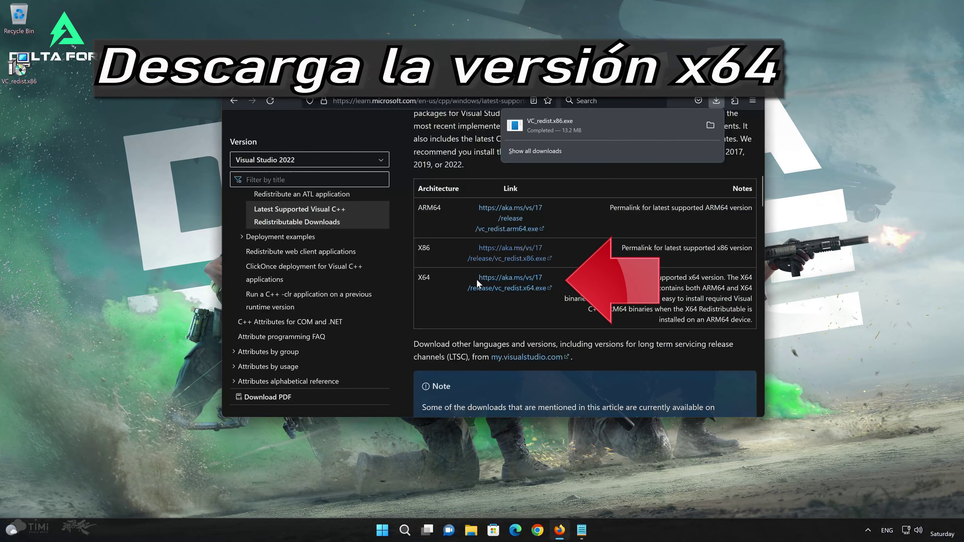
left_click(525, 289)
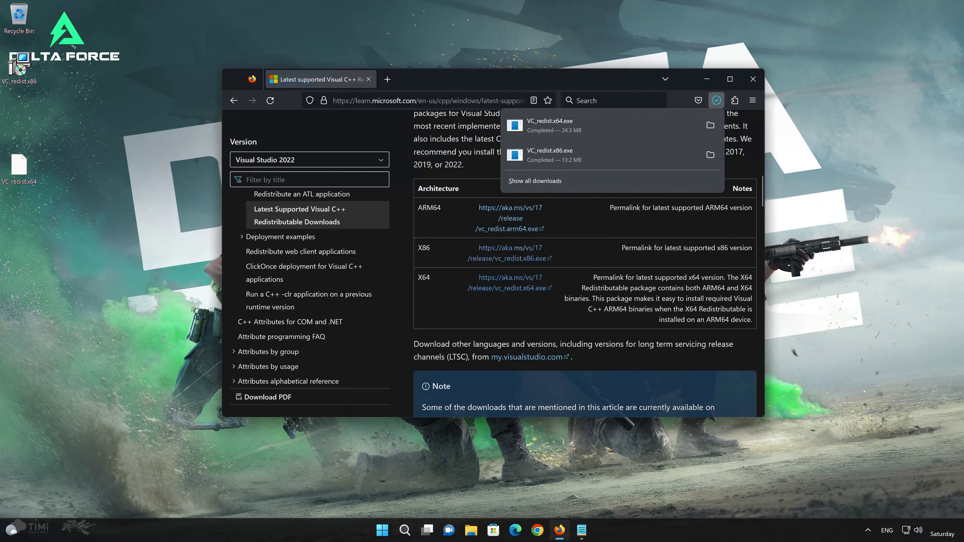
left_click(746, 84)
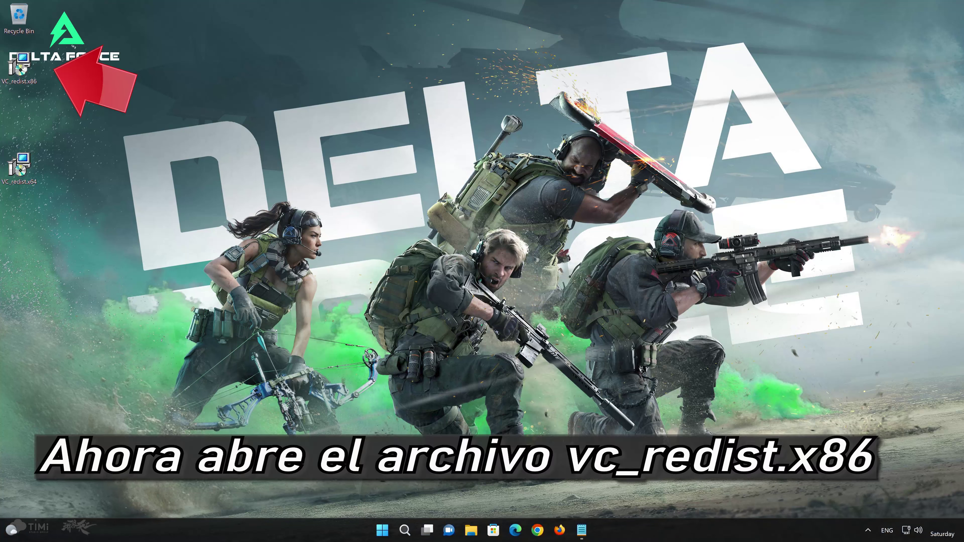
Install the x86 Visual C++ 2015-2022 Redistributable from VC_redist.x86, accepting the license terms and allowing the changes, and close the installer
double_click(20, 72)
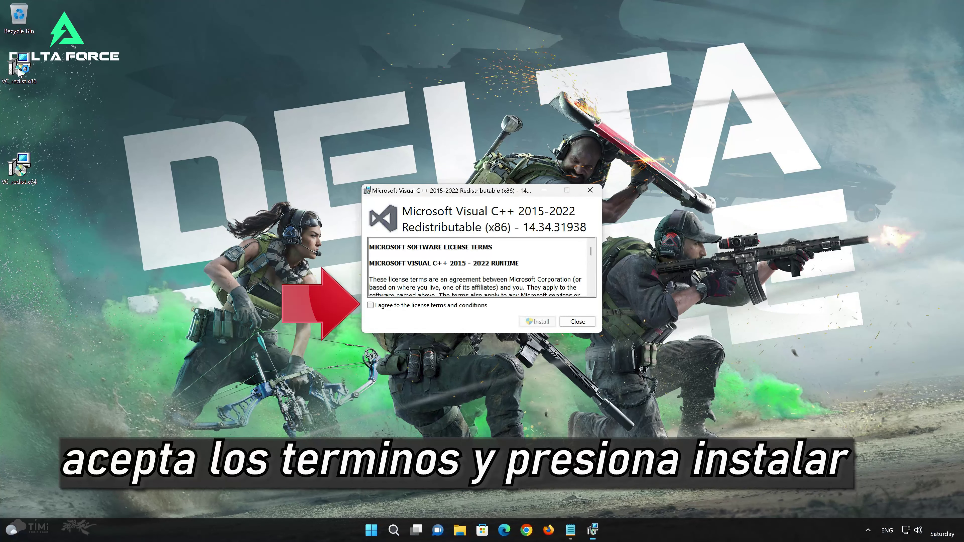
left_click(370, 306)
left_click(536, 322)
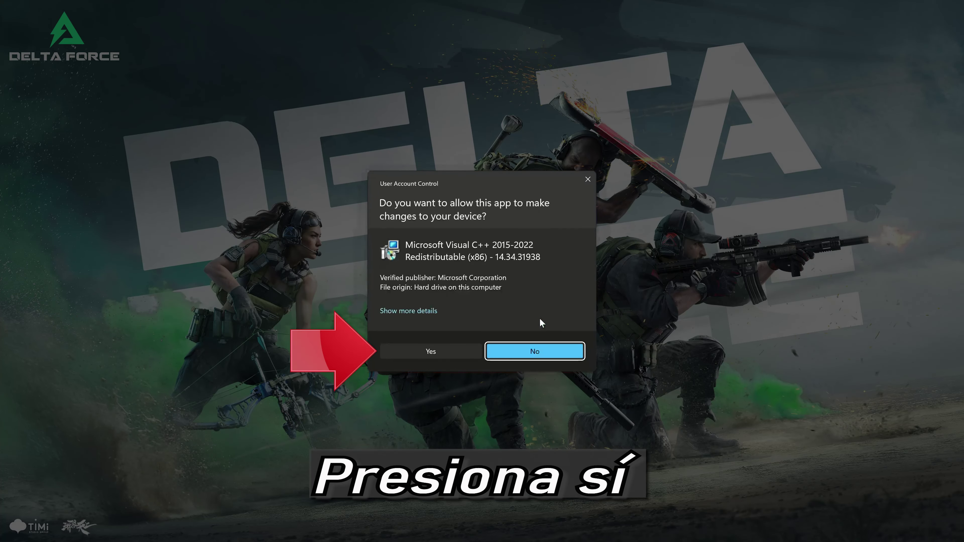
left_click(428, 355)
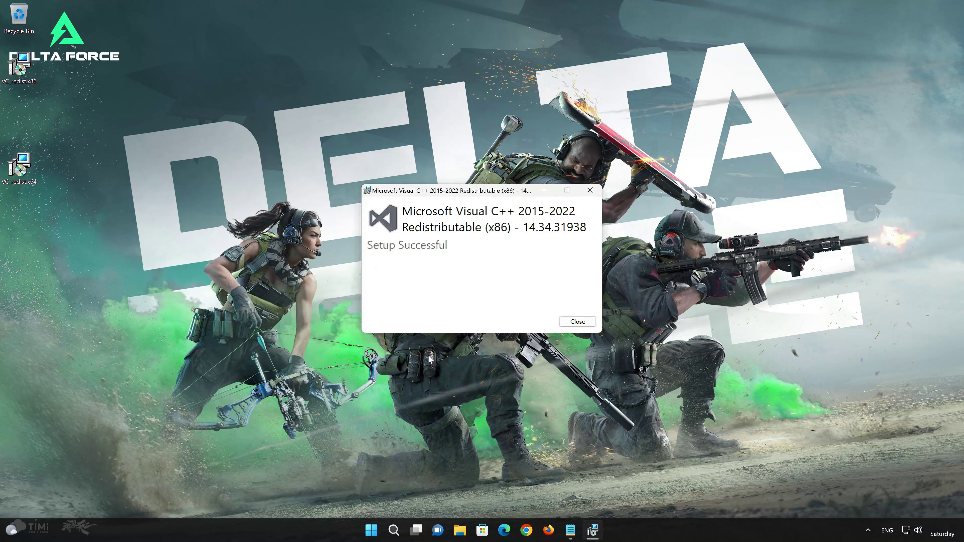
left_click(577, 321)
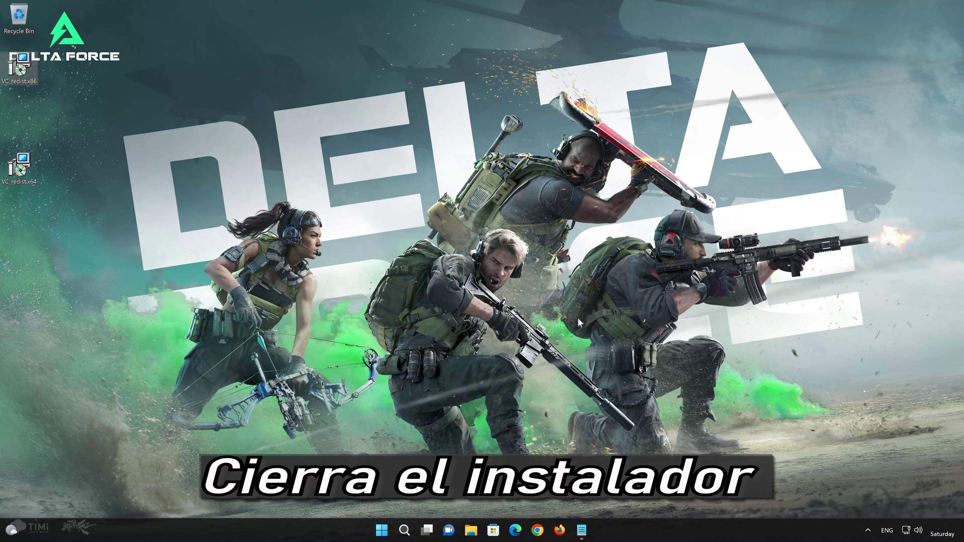
Install the x64 Visual C++ 2015-2022 Redistributable from VC_redist.x64, accepting the license terms and allowing the changes, and close the installer
double_click(18, 175)
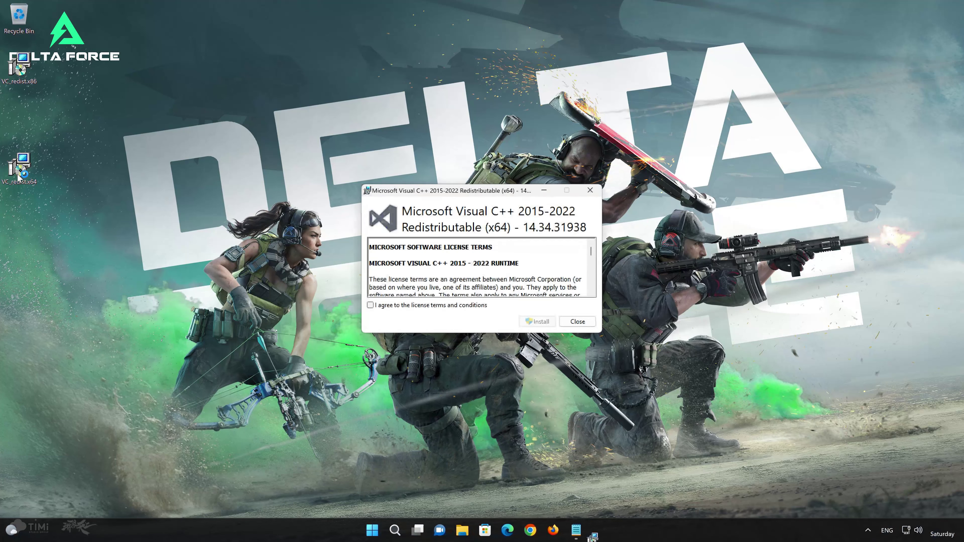
left_click(370, 305)
left_click(547, 320)
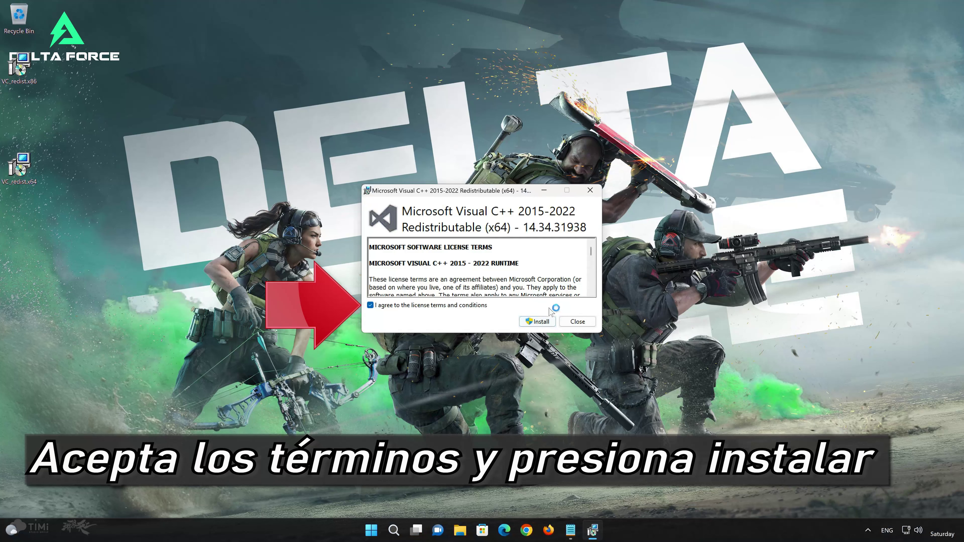
left_click(544, 322)
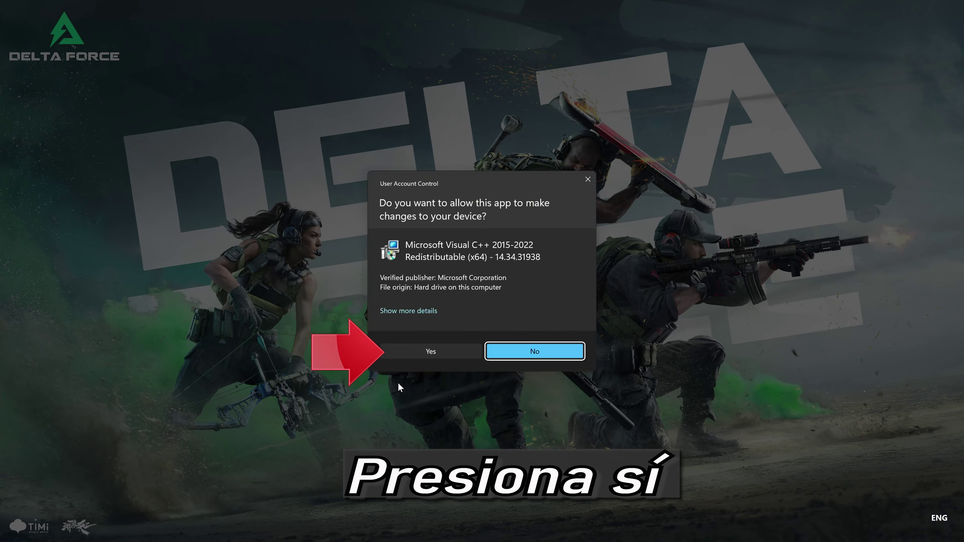
left_click(426, 352)
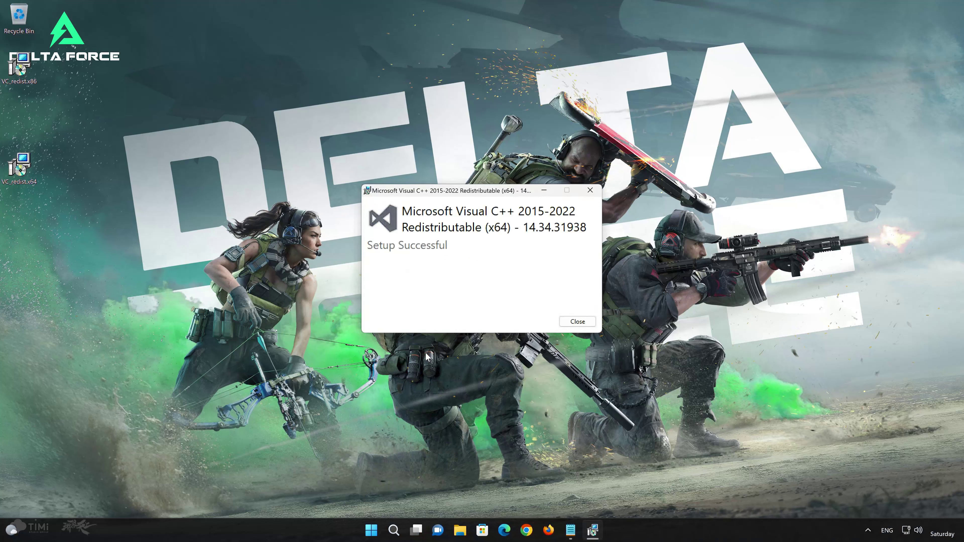
left_click(576, 322)
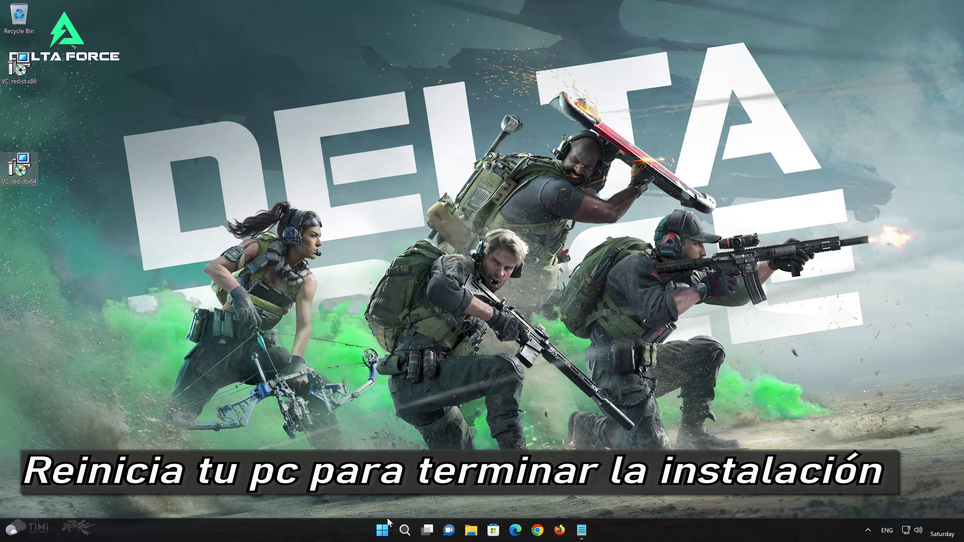
Restart the computer, forcing the restart even though Notepad is still open
left_click(382, 529)
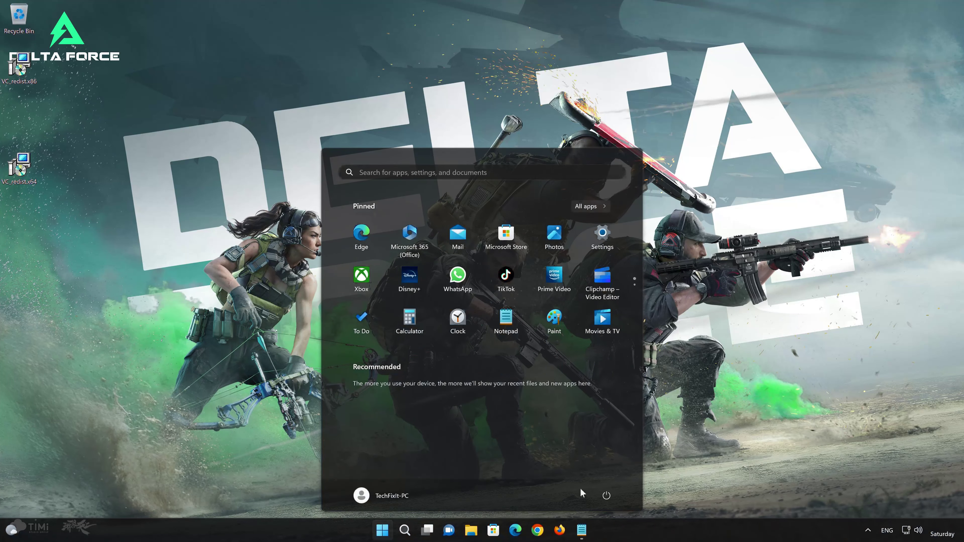
left_click(605, 494)
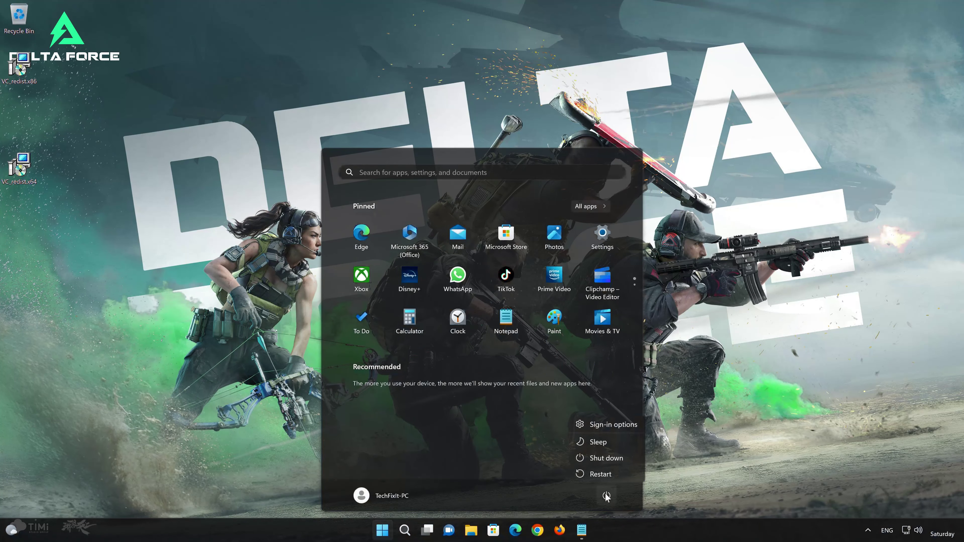
left_click(611, 473)
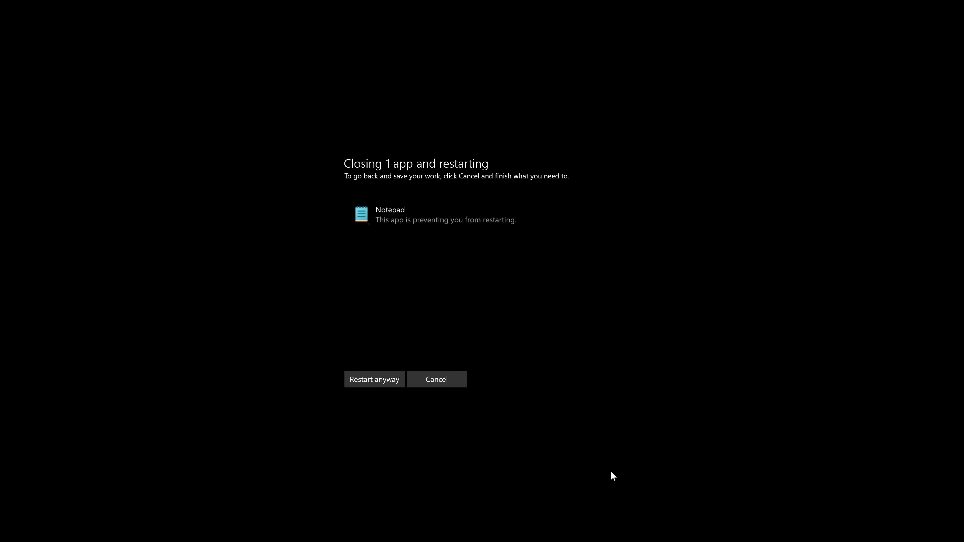
left_click(364, 380)
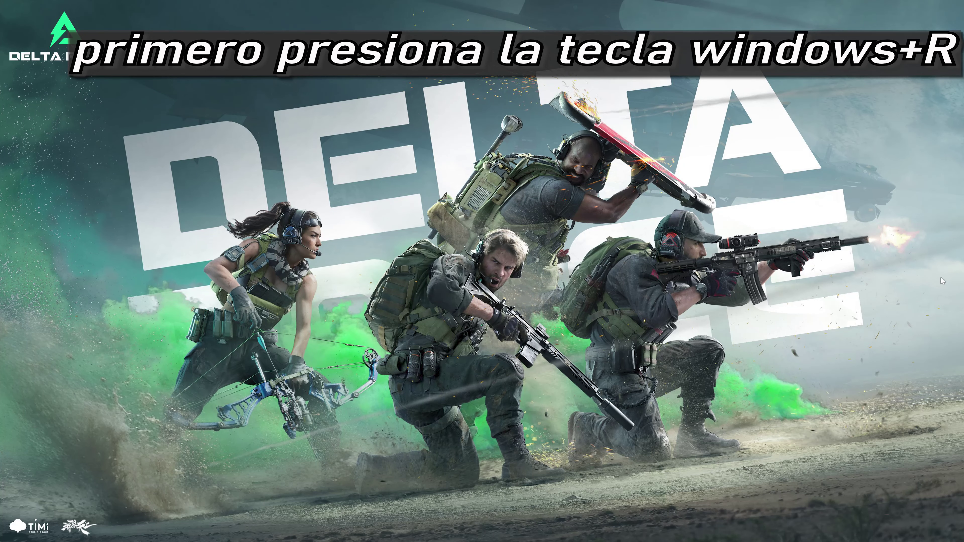
Open Device Manager by running devmgmt.msc and place its window near the middle of the desktop
key("super+r")
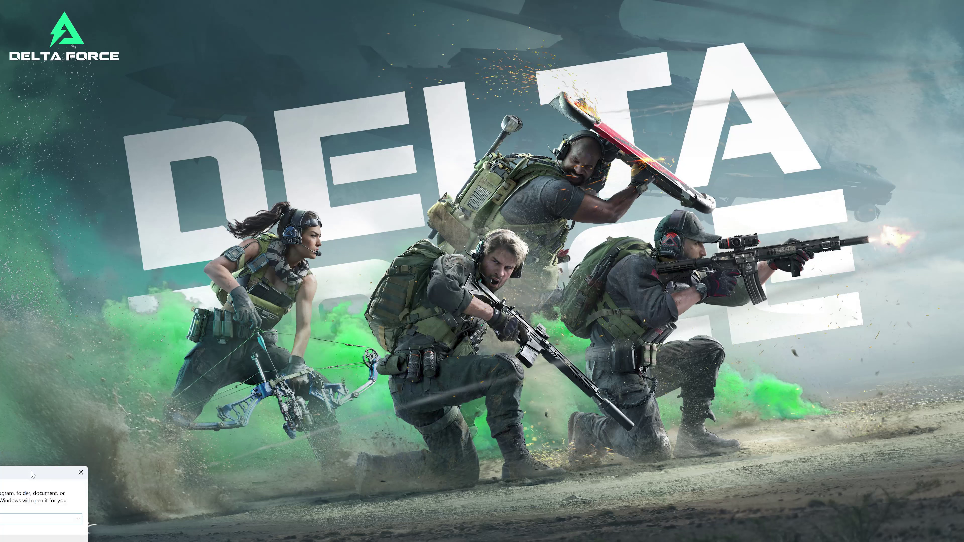
left_click_drag(34, 474, 543, 154)
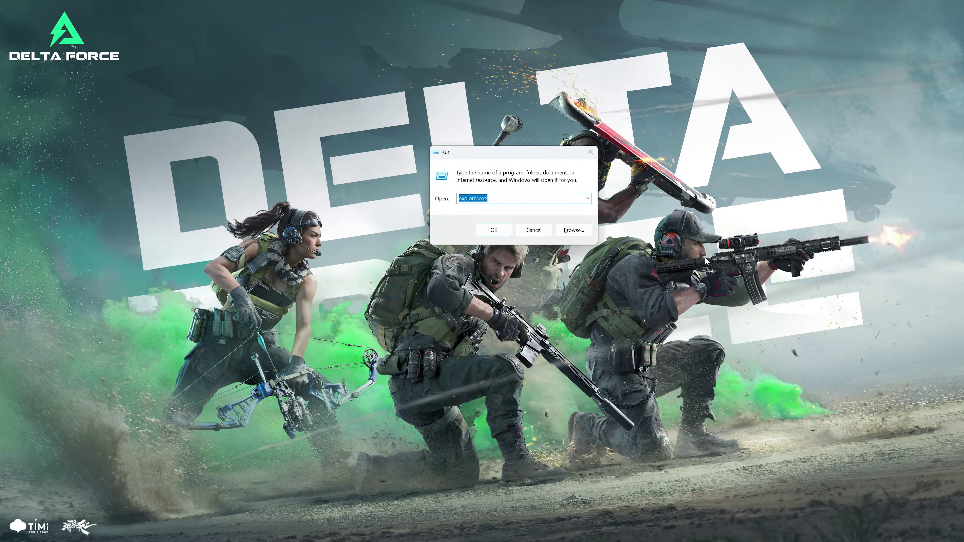
type("devmgmt.")
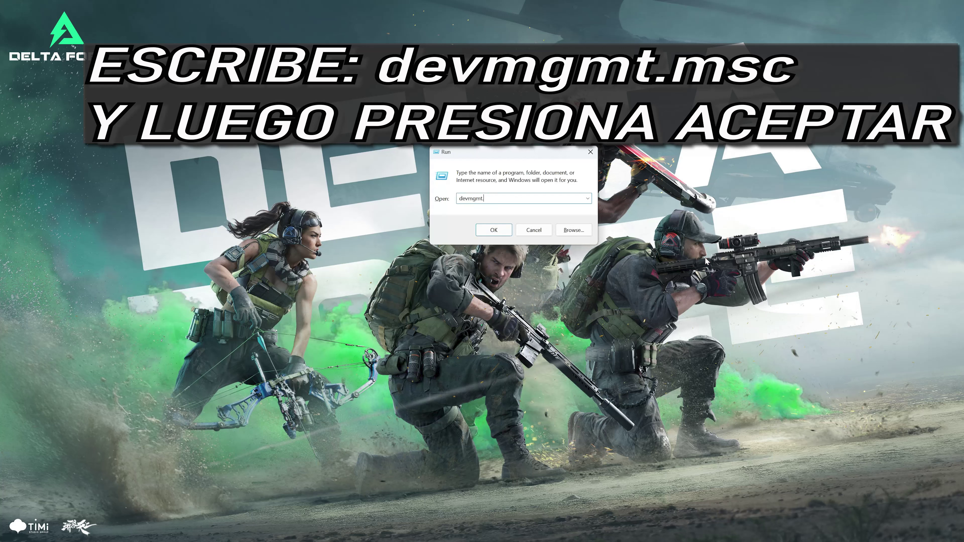
type("msc")
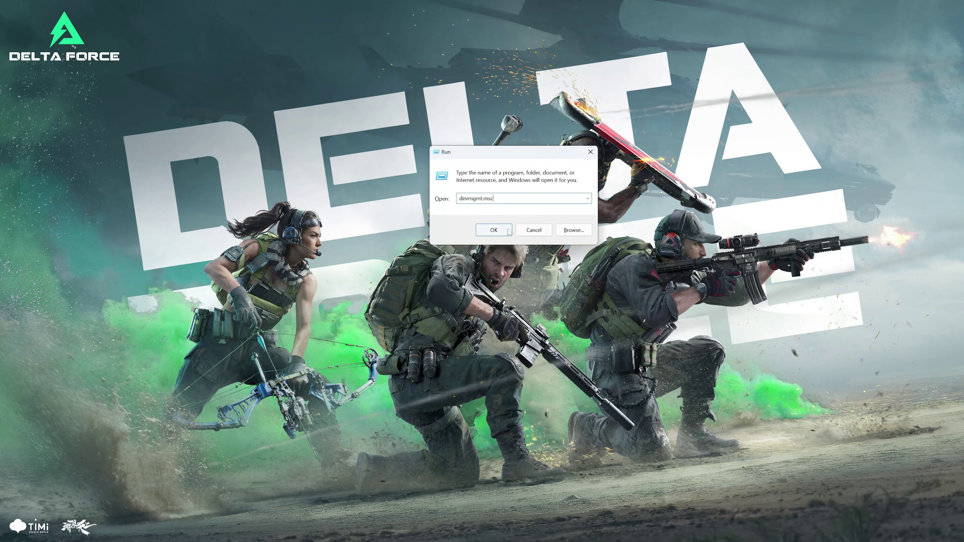
left_click(492, 230)
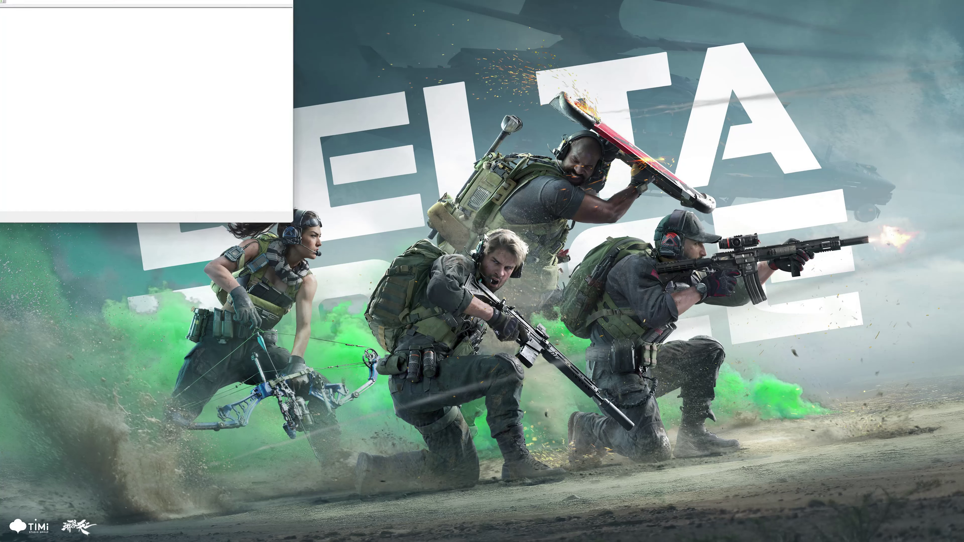
left_click_drag(191, 0, 535, 107)
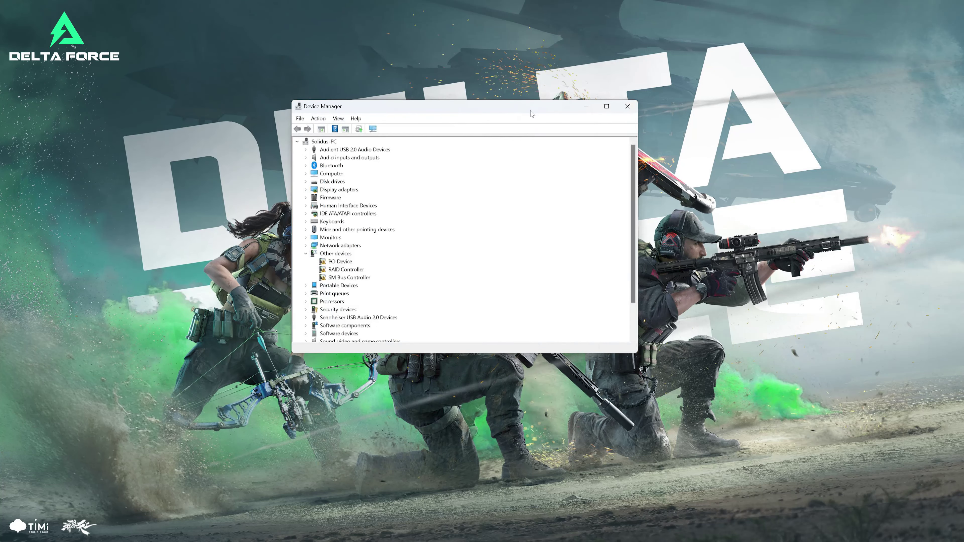
Expand Display adapters and show the driver information in the NVIDIA GeForce RTX 4090 properties
left_click(356, 190)
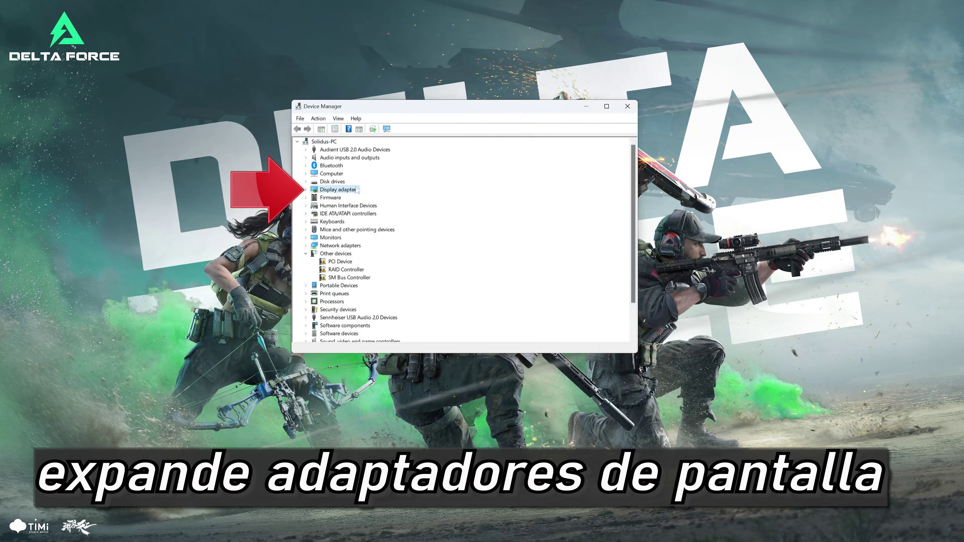
left_click(305, 189)
left_click(339, 198)
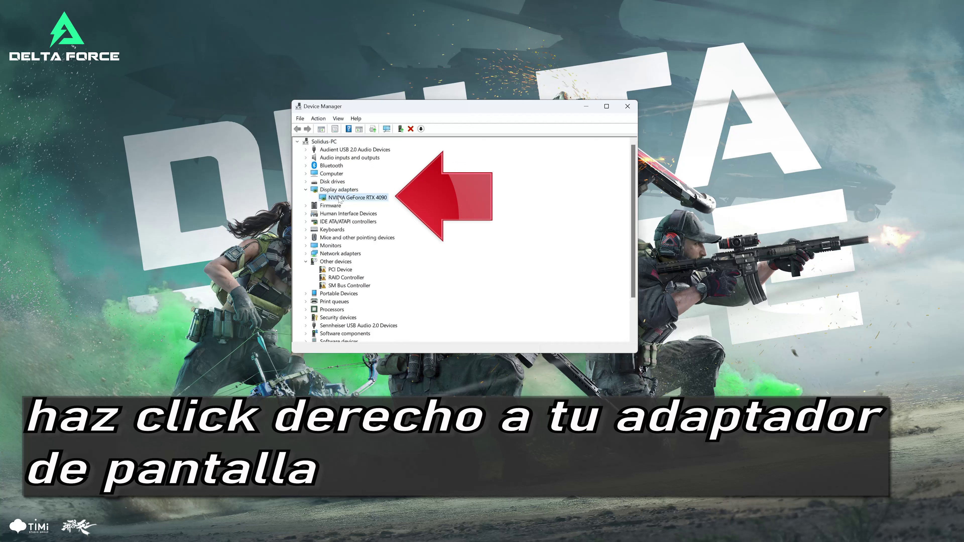
right_click(339, 199)
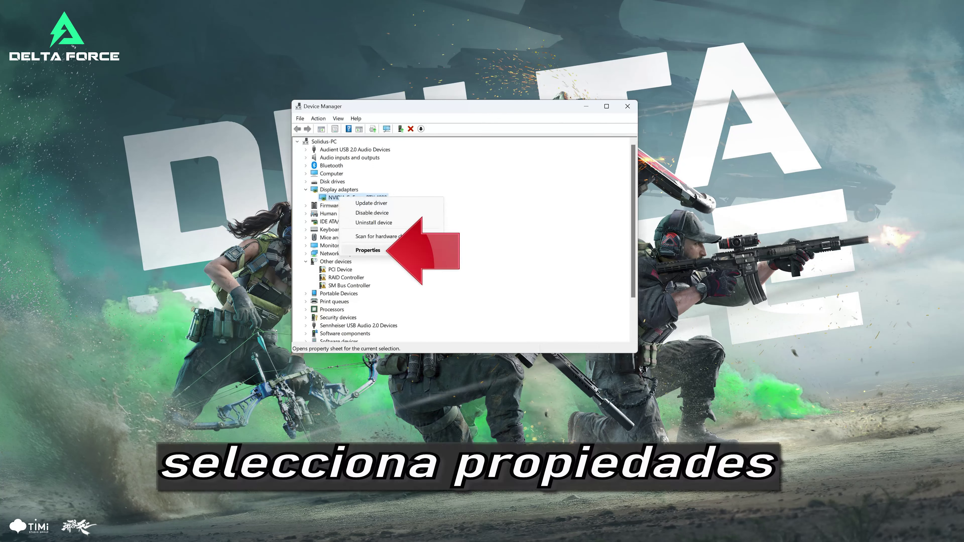
left_click(368, 250)
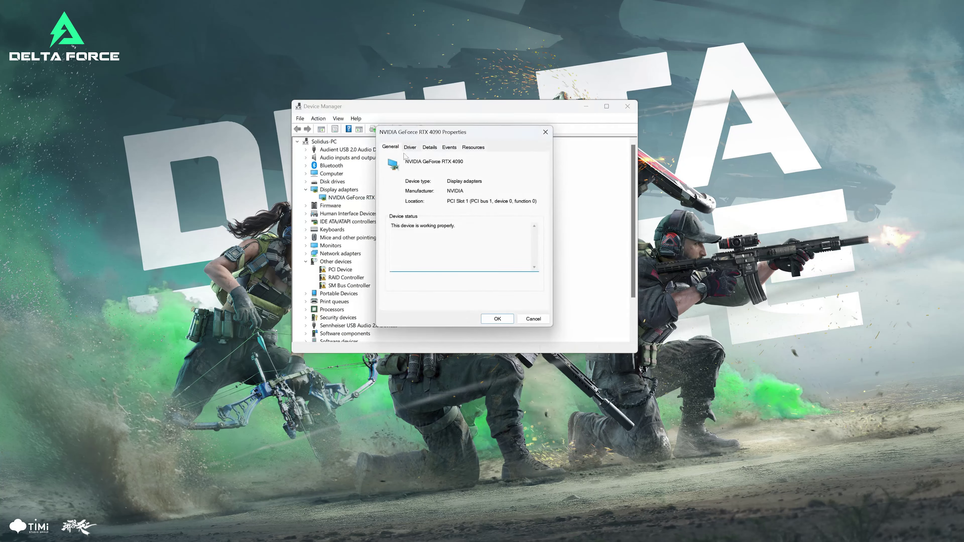
left_click(410, 148)
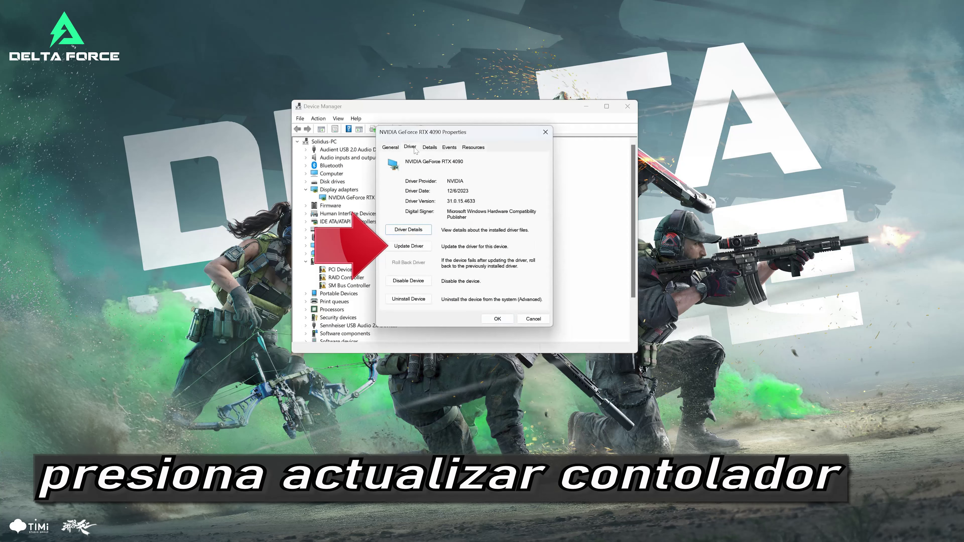
Search automatically for an updated graphics card driver and also check for updates through Windows Update
left_click(403, 250)
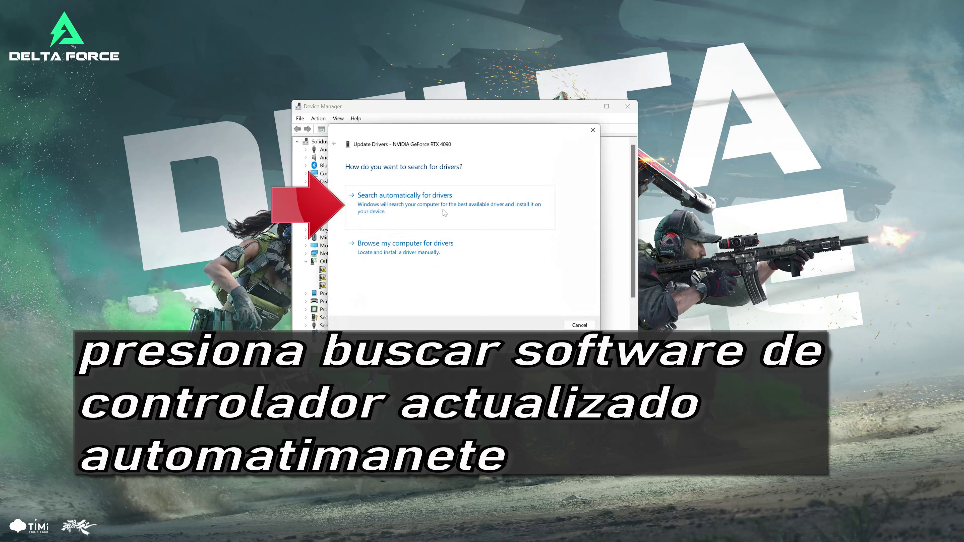
left_click(460, 210)
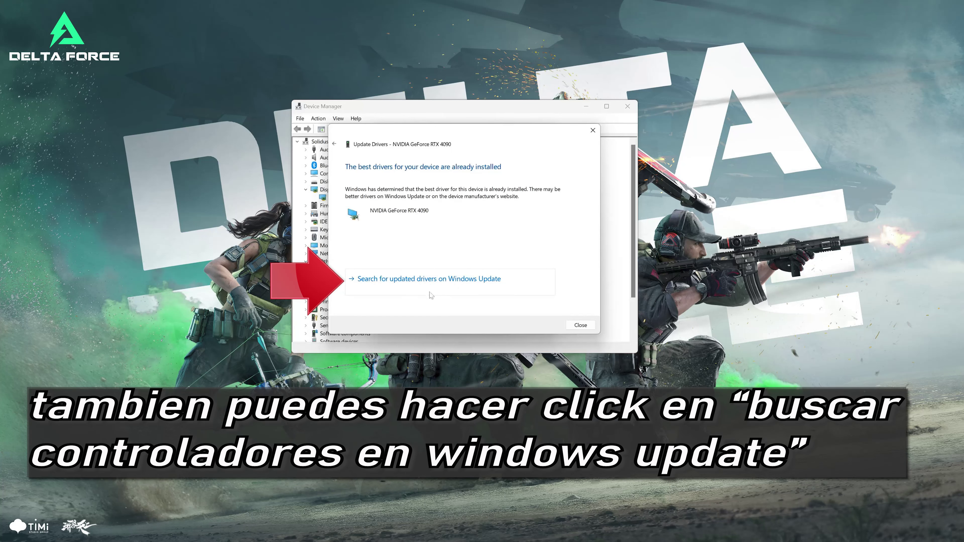
left_click(451, 280)
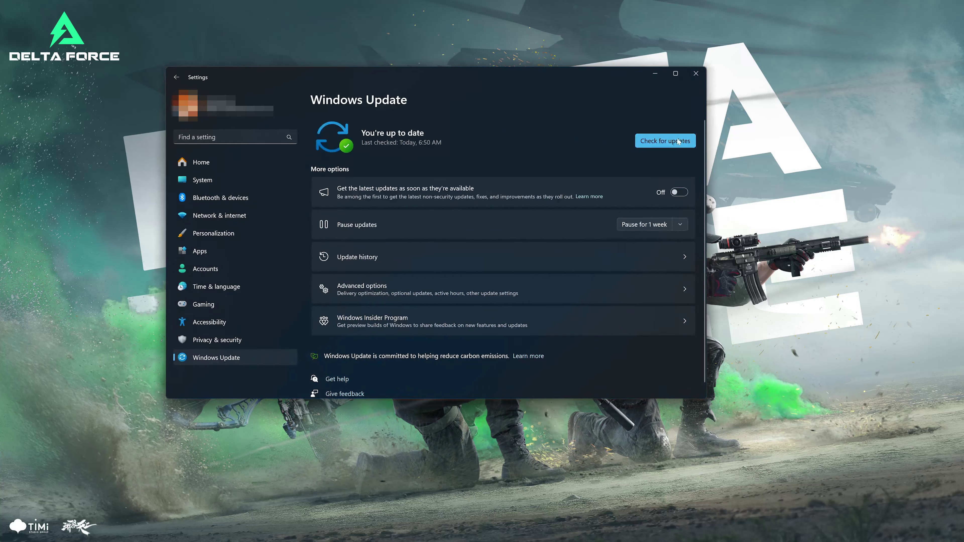
left_click(656, 146)
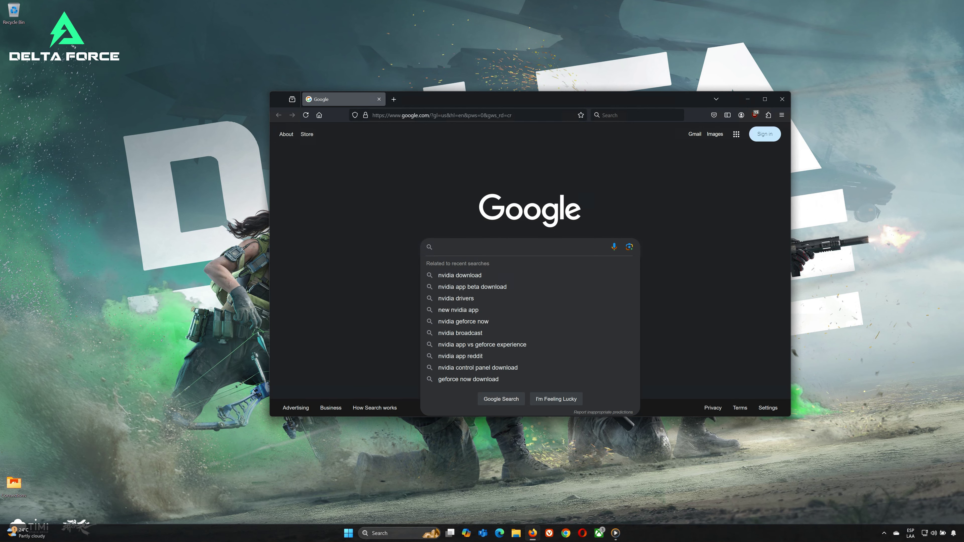
Search Google in the browser for "nvidia app download" and open NVIDIA's official NVIDIA App page
type("ia ap")
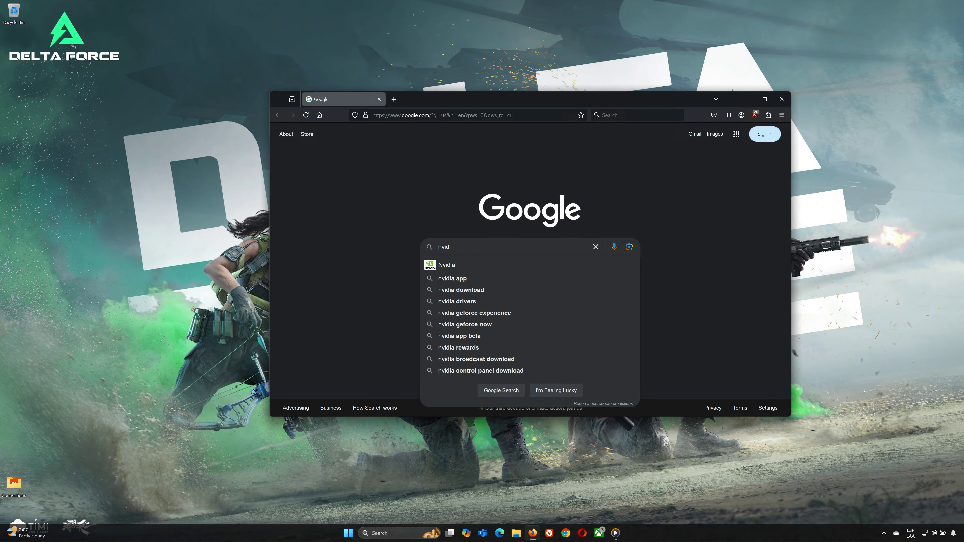
type("p d")
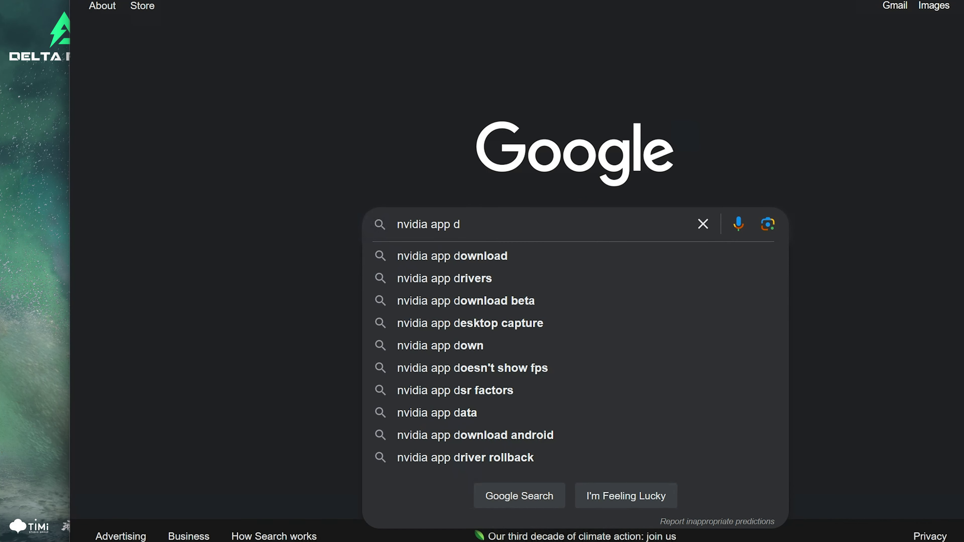
left_click(460, 257)
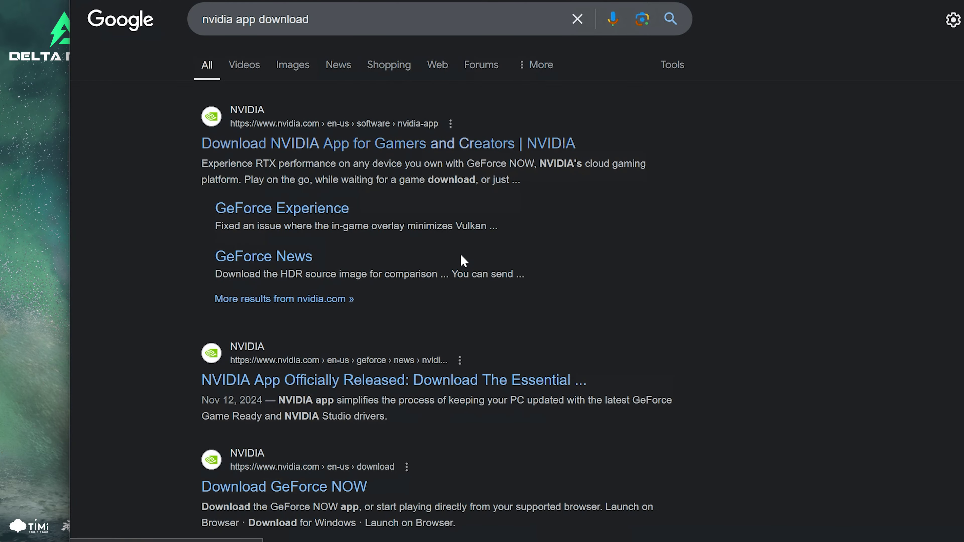
left_click(432, 144)
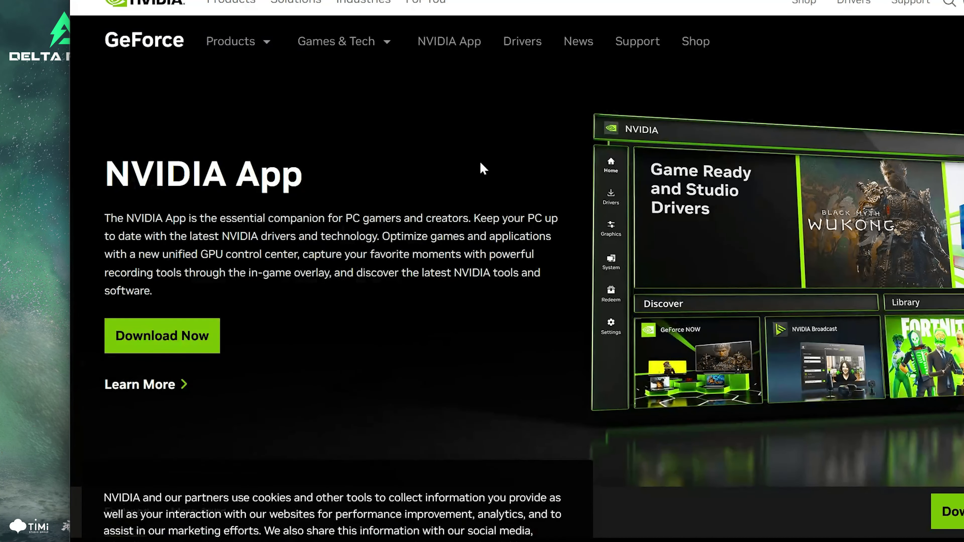
Download the NVIDIA App installer, run it from the desktop and accept its license terms
left_click(162, 336)
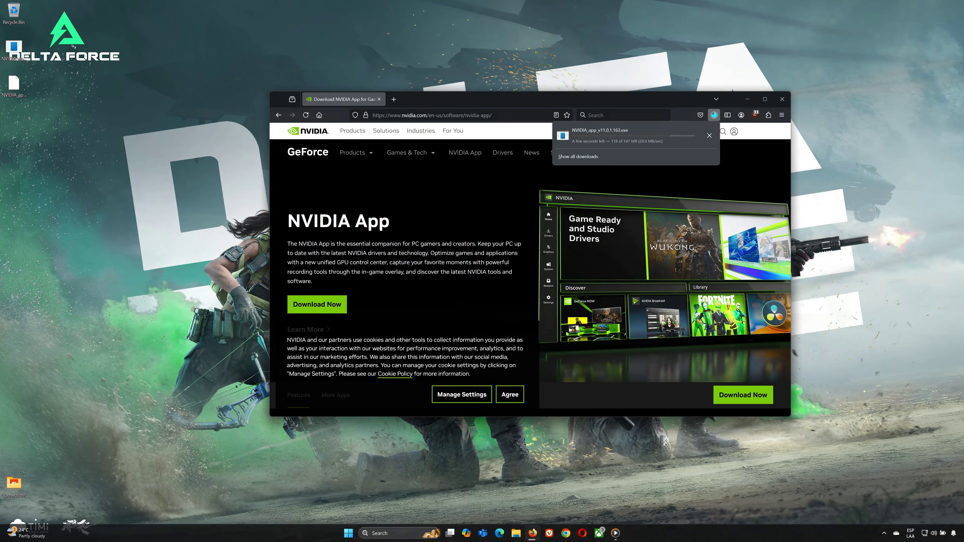
left_click(783, 97)
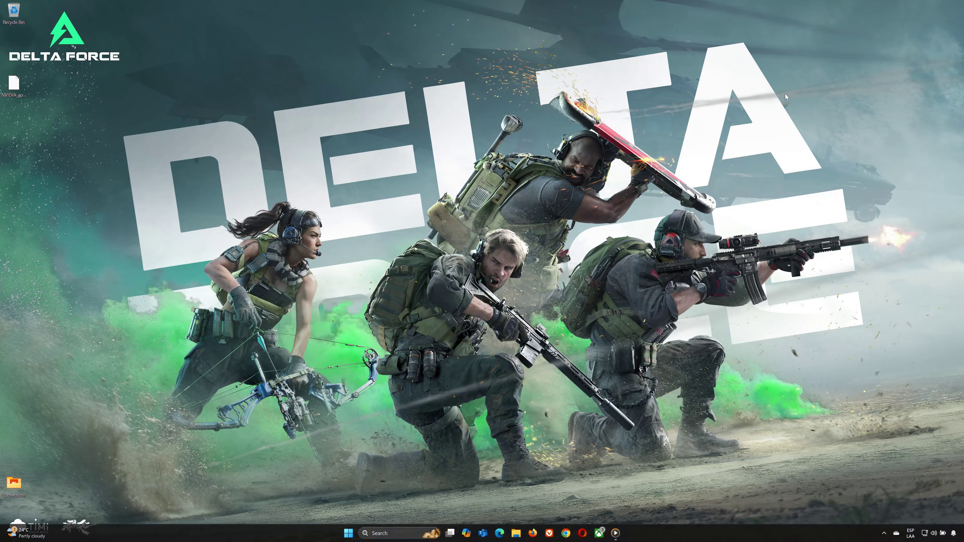
double_click(14, 90)
left_click(441, 324)
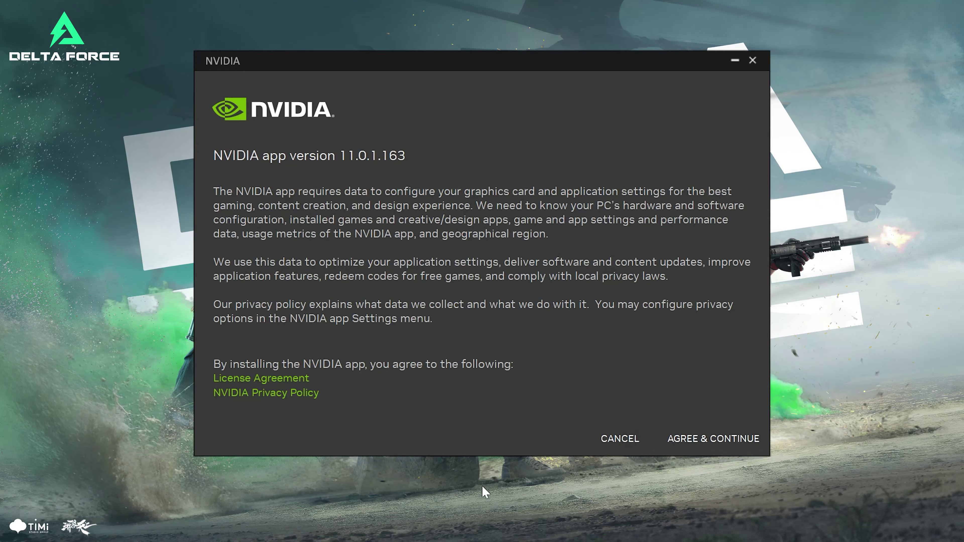
left_click(696, 447)
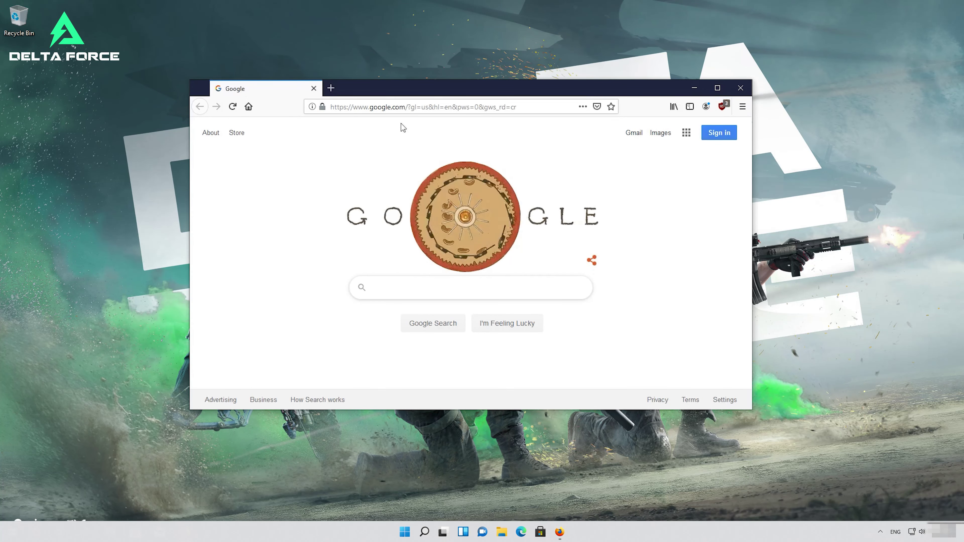
Save dxsdk_aug2006.exe from Microsoft's DirectX Software Development Kit download page and close the browser once the download is complete
left_click(416, 108)
right_click(415, 110)
left_click(440, 164)
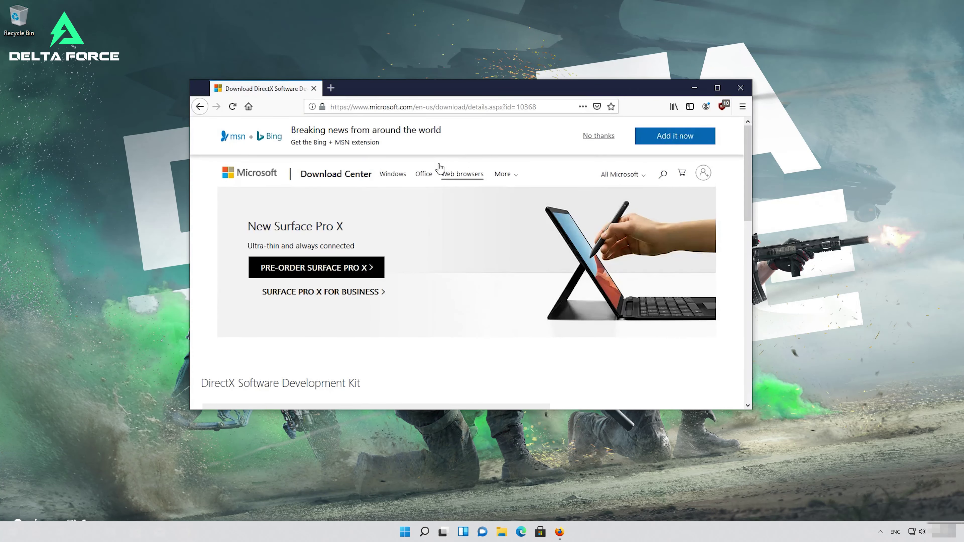
scroll(435, 196, "down", 5)
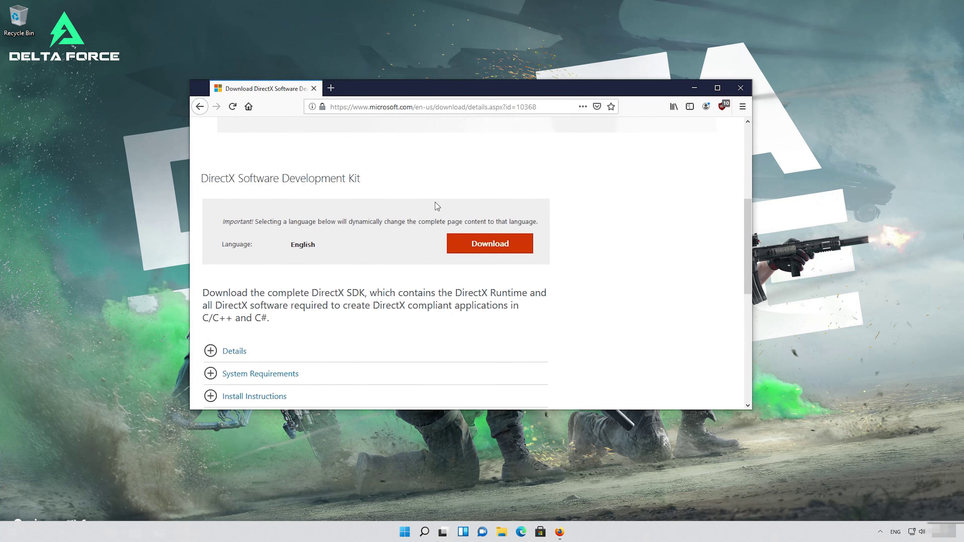
left_click(496, 249)
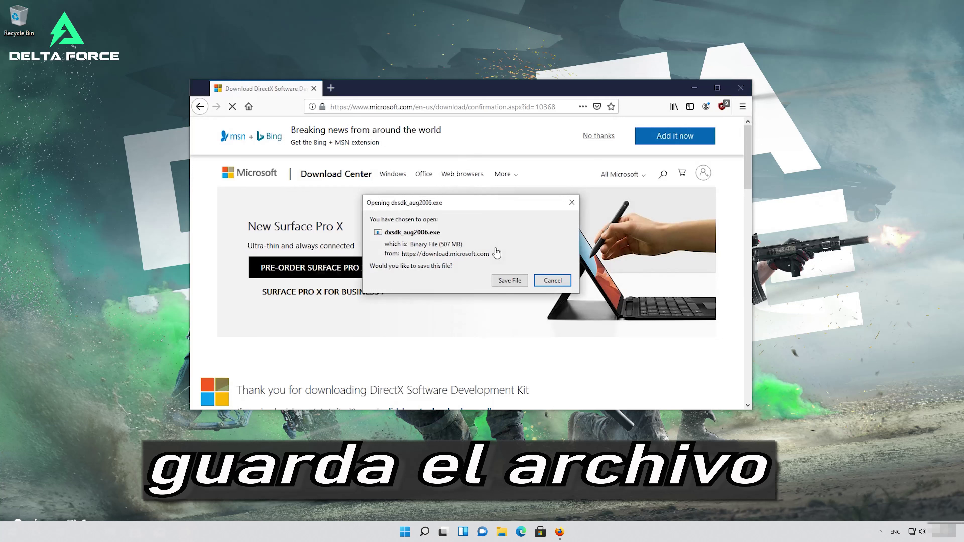
left_click(510, 280)
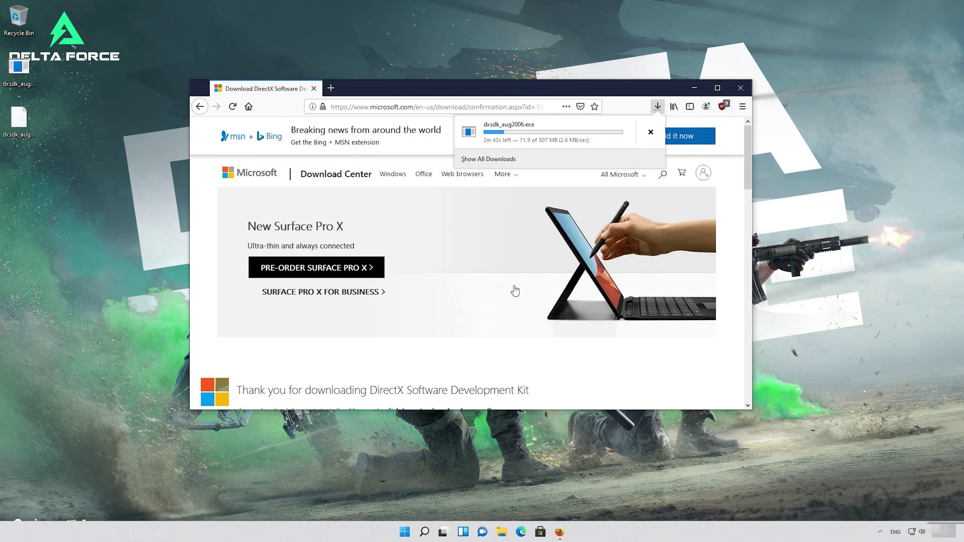
left_click_drag(190, 81, 223, 91)
left_click(656, 118)
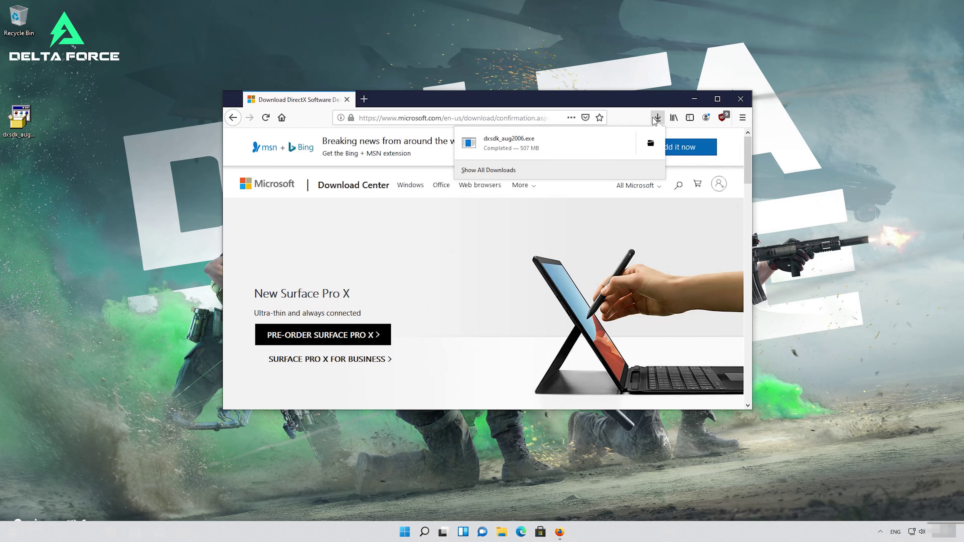
left_click(750, 104)
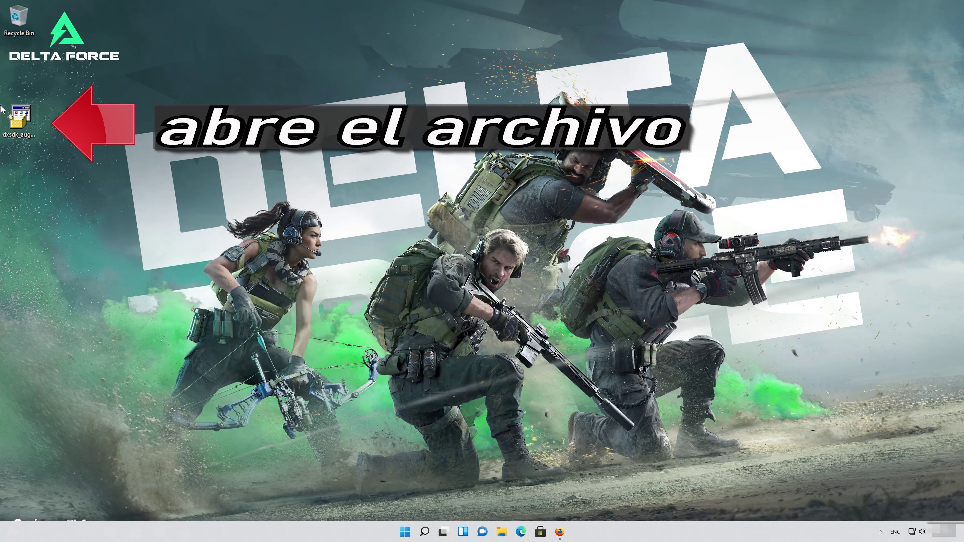
Run dxsdk_aug2006 from the desktop, accept the license agreement and unzip its files to the default temporary folder
left_click(20, 121)
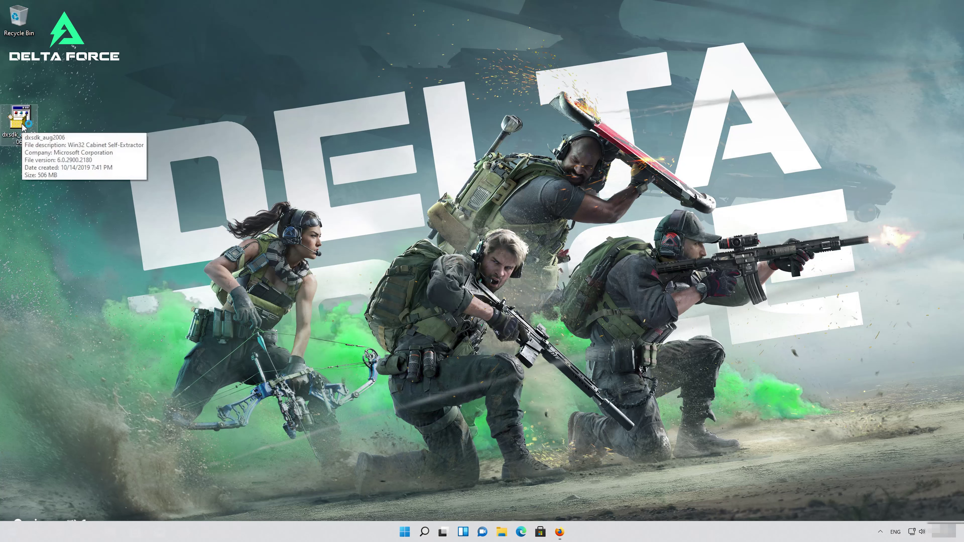
double_click(23, 127)
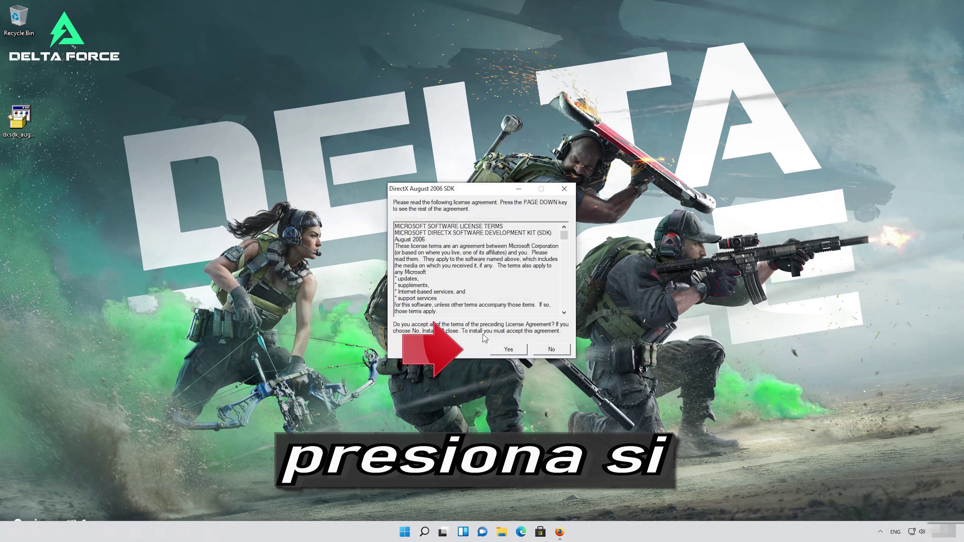
left_click(508, 350)
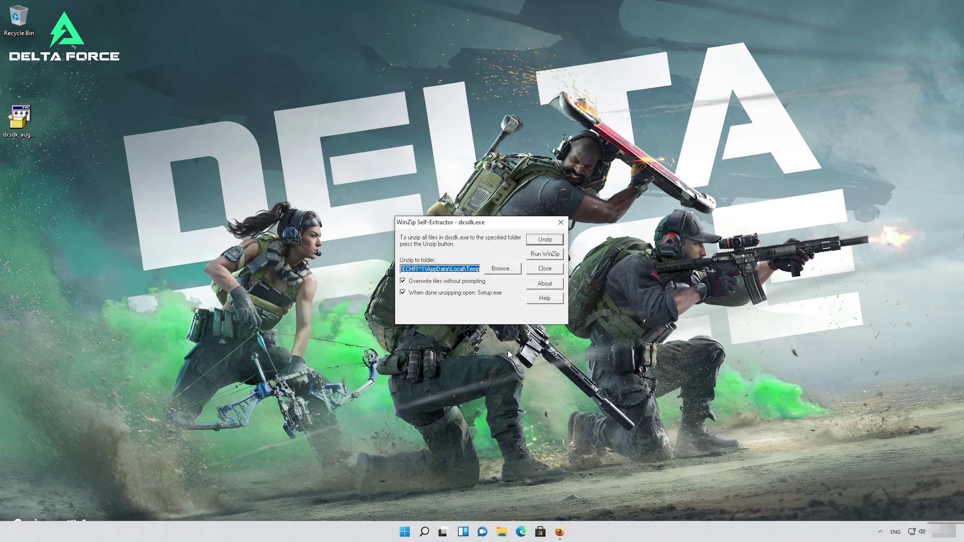
left_click(546, 240)
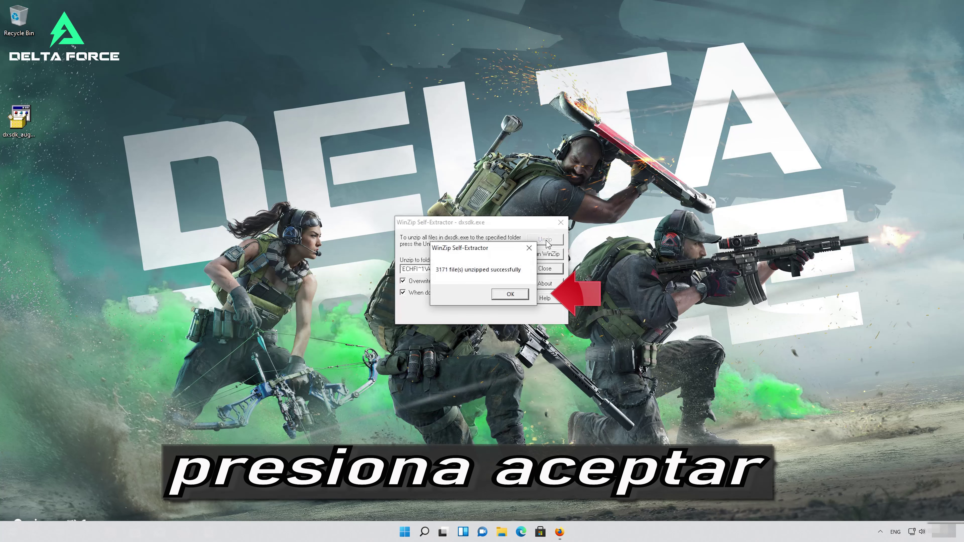
Launch the DirectX SDK setup with permission to make changes, and download and install the .NET Framework 3.5 feature
left_click(511, 294)
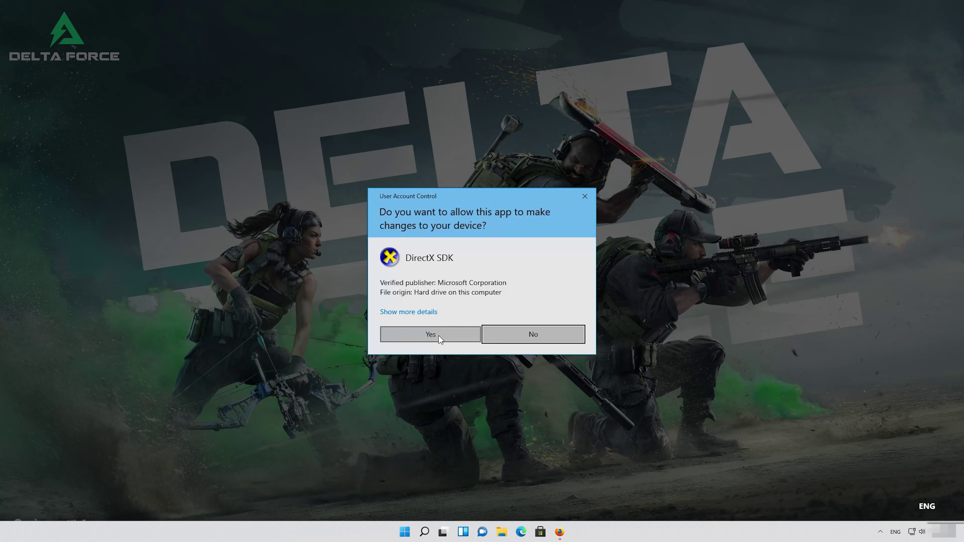
left_click(439, 337)
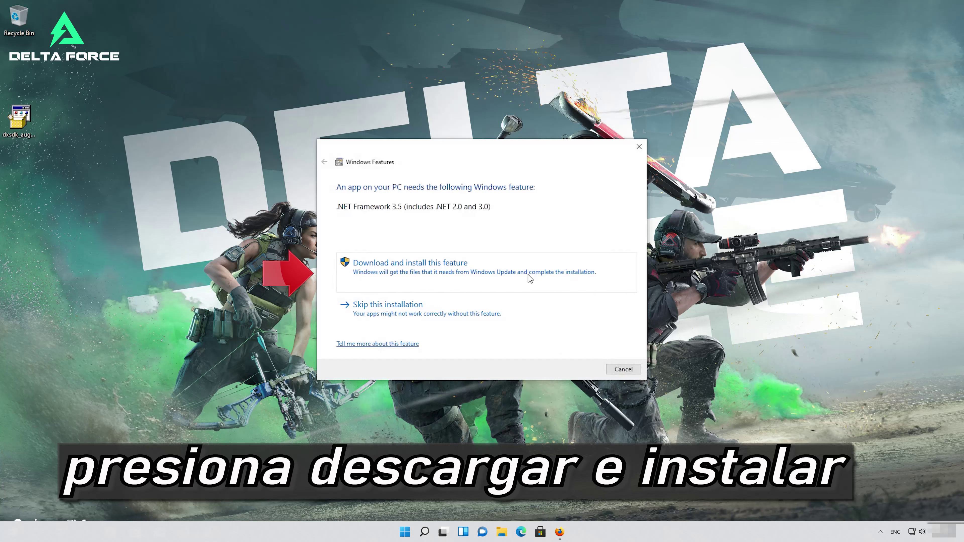
left_click(360, 277)
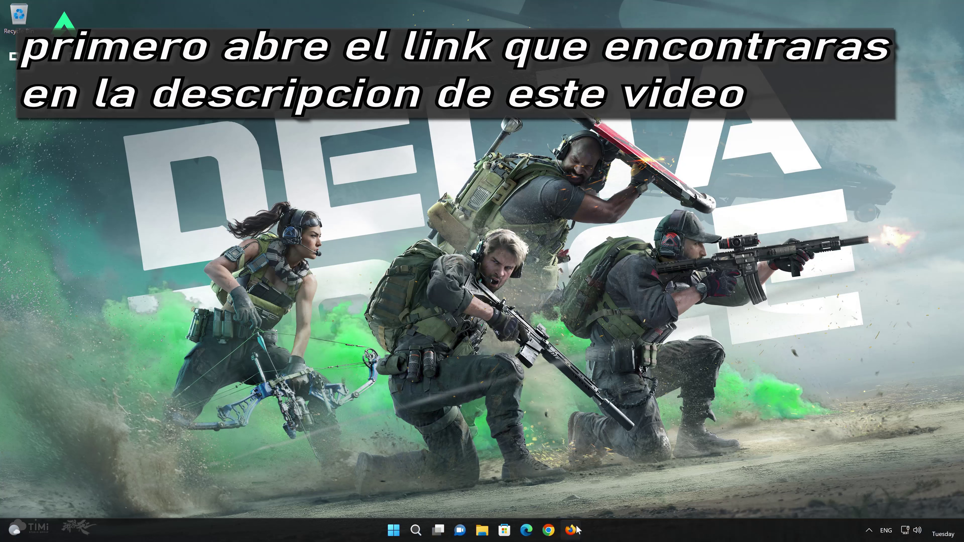
Open Microsoft's Download Windows 11 page in Firefox, download the installation media creation tool and close the browser
left_click(570, 530)
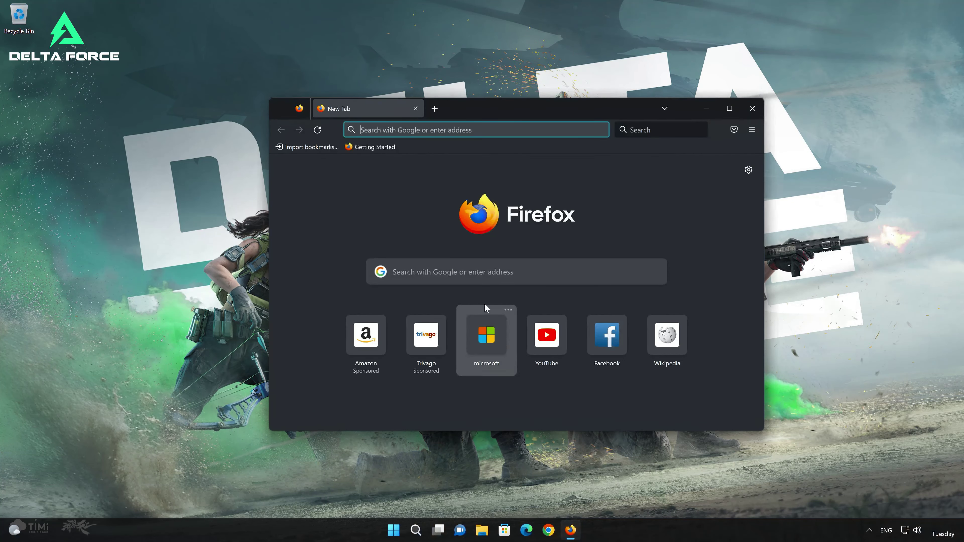
right_click(449, 130)
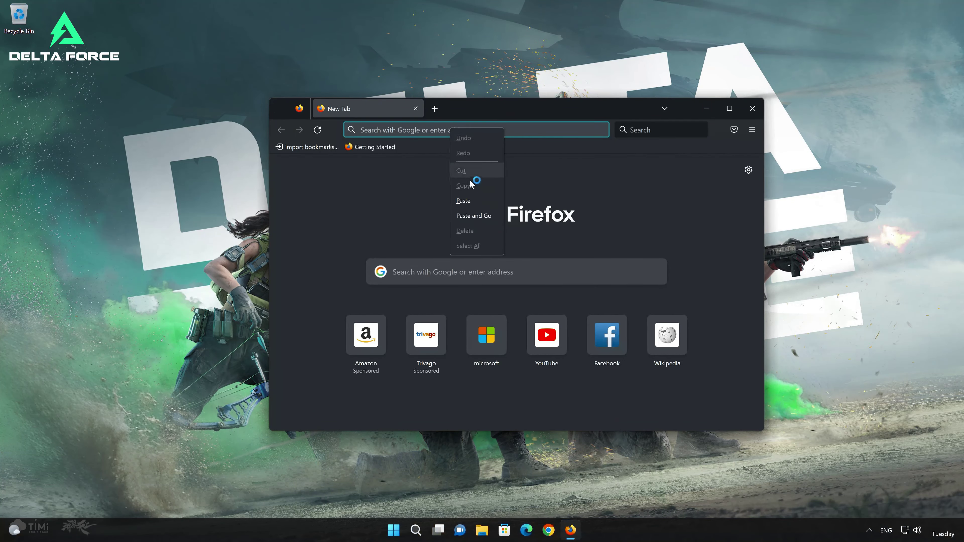
left_click(475, 209)
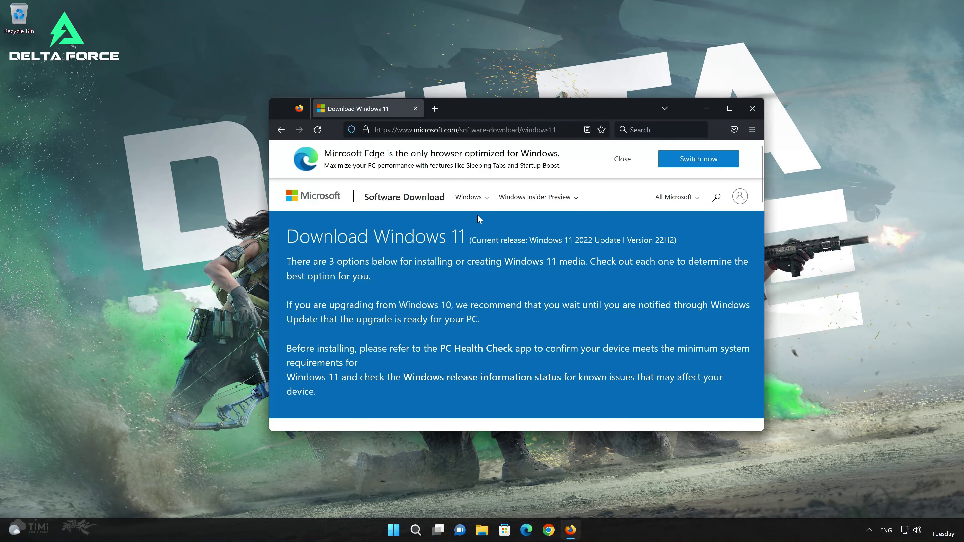
scroll(478, 216, "down", 5)
scroll(478, 224, "down", 3)
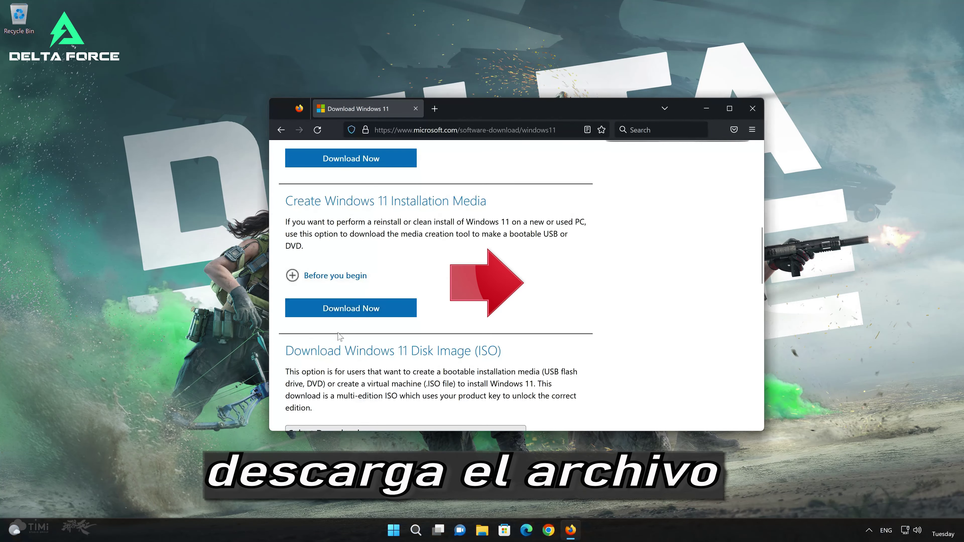
left_click(363, 317)
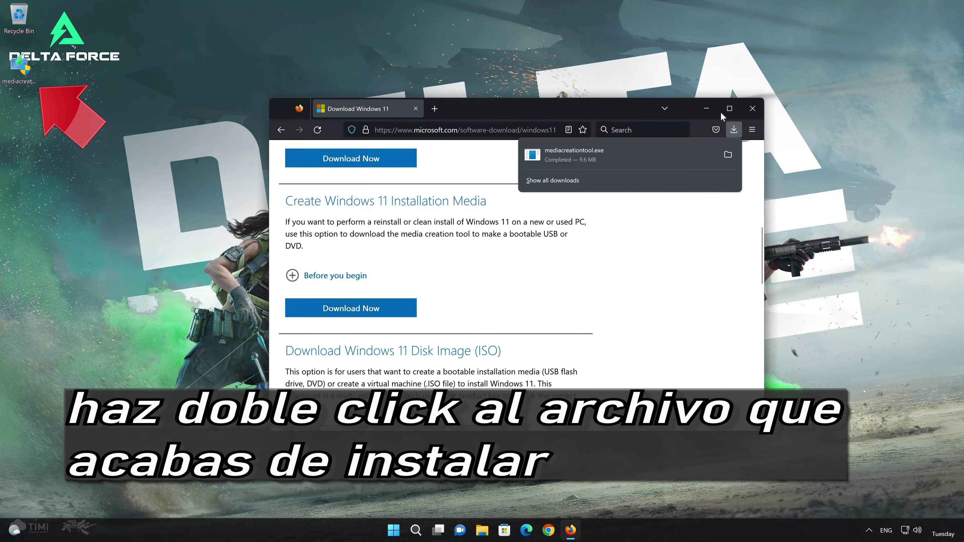
left_click(750, 110)
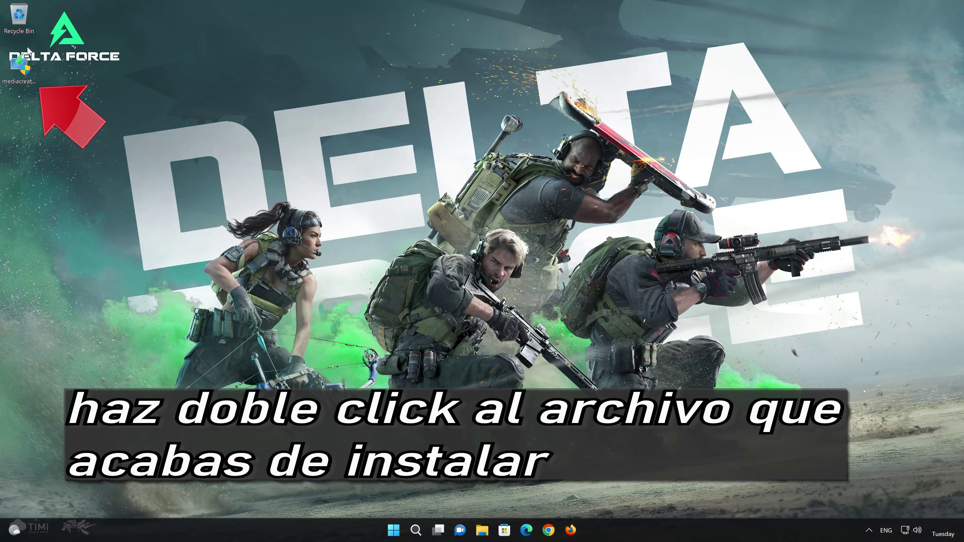
Run mediacreationtool with permission to make changes, accept the license terms and keep the recommended language and edition
double_click(19, 74)
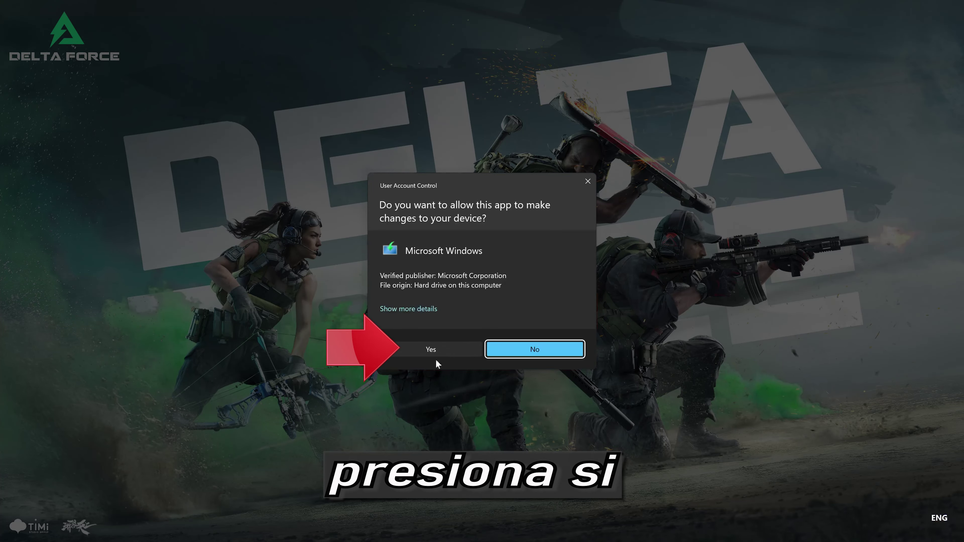
left_click(426, 353)
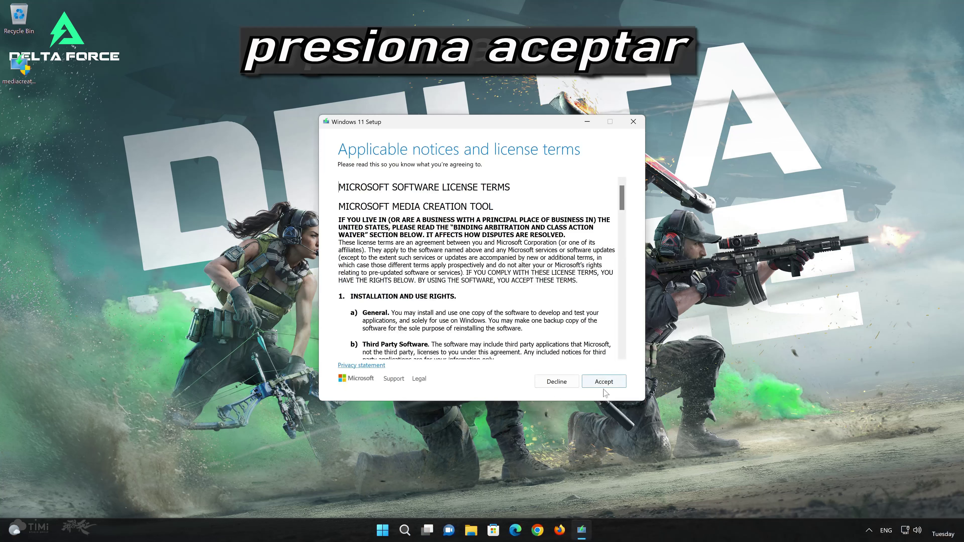
left_click(610, 383)
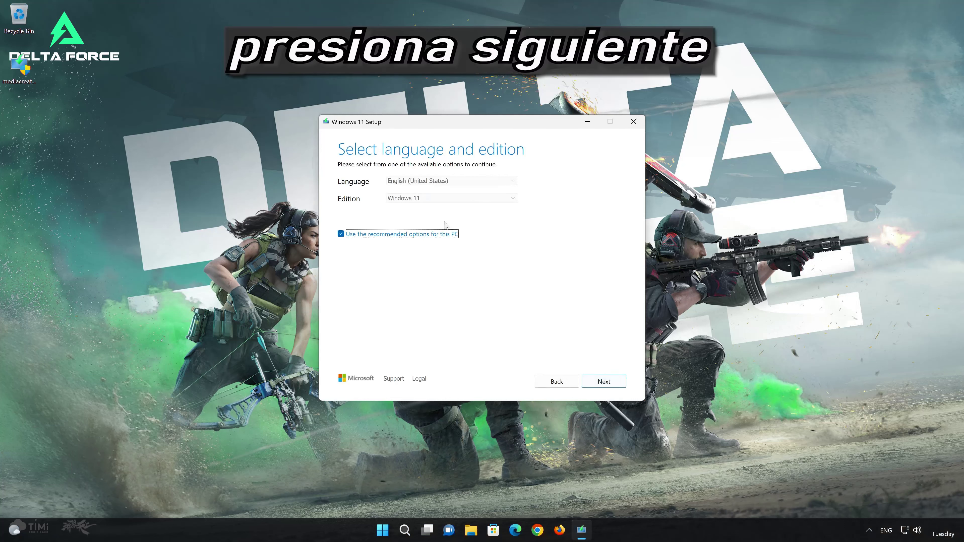
left_click(615, 386)
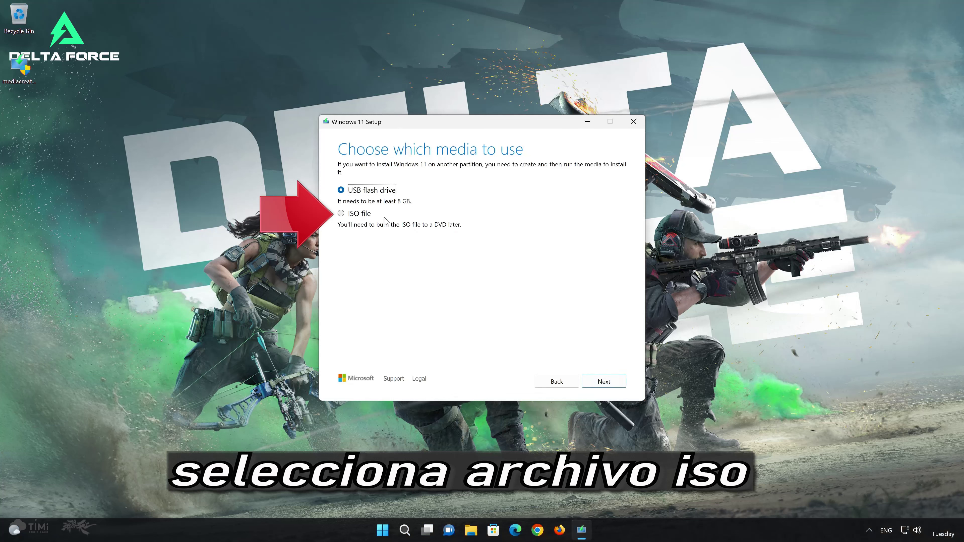
Create the Windows 11 media as an ISO file named "Windows 11" on the Desktop and finish the wizard
left_click(341, 213)
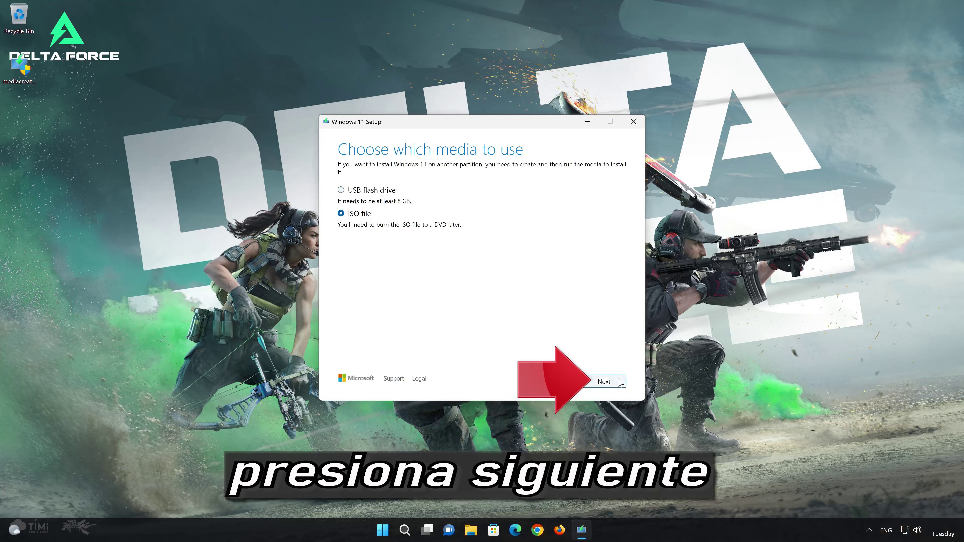
left_click(607, 385)
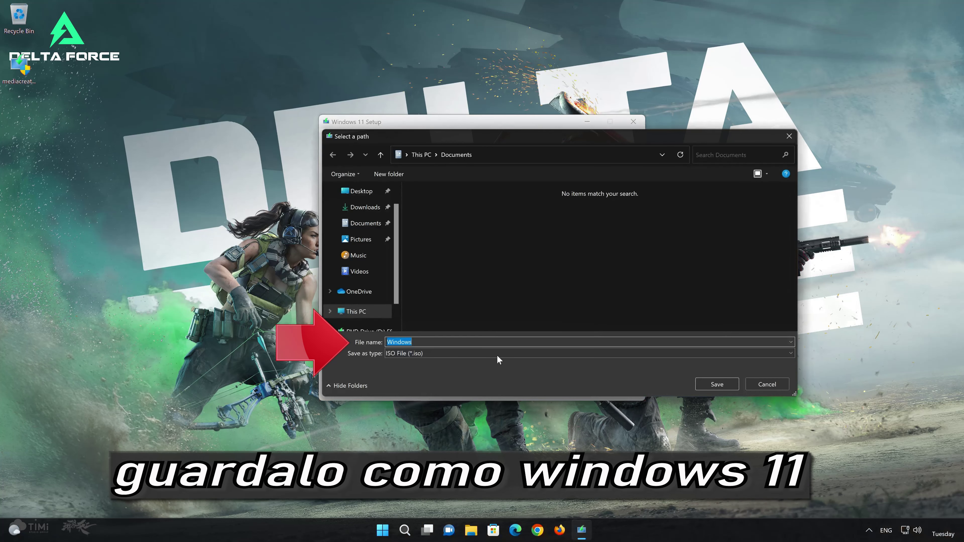
key("End")
left_click(360, 191)
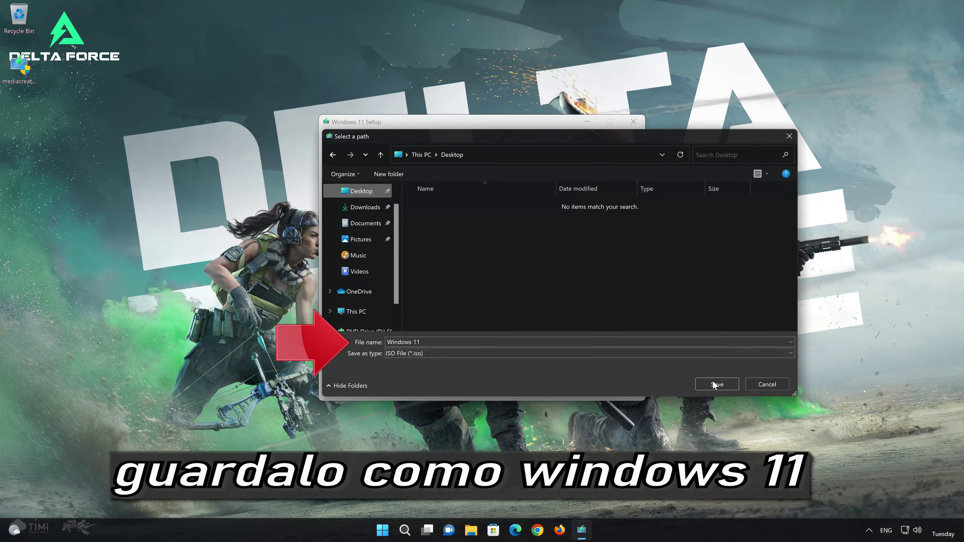
left_click(726, 383)
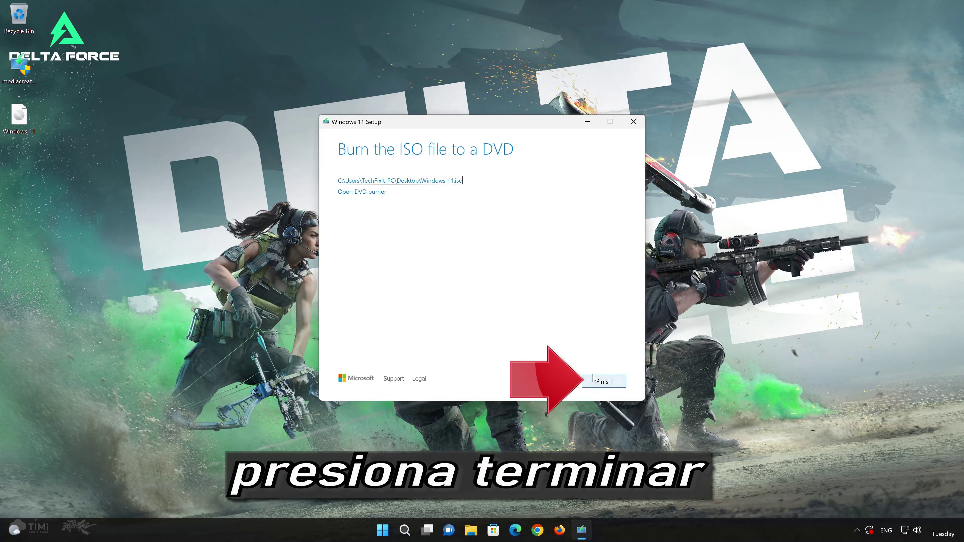
left_click(604, 381)
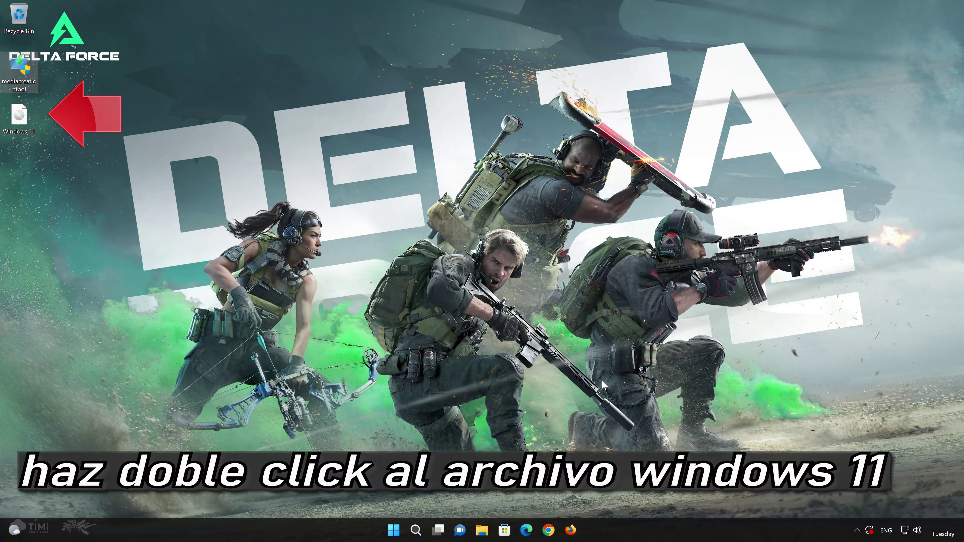
Mount the Windows 11 ISO, run its setup application with permission to make changes and close the drive's folder window
double_click(17, 120)
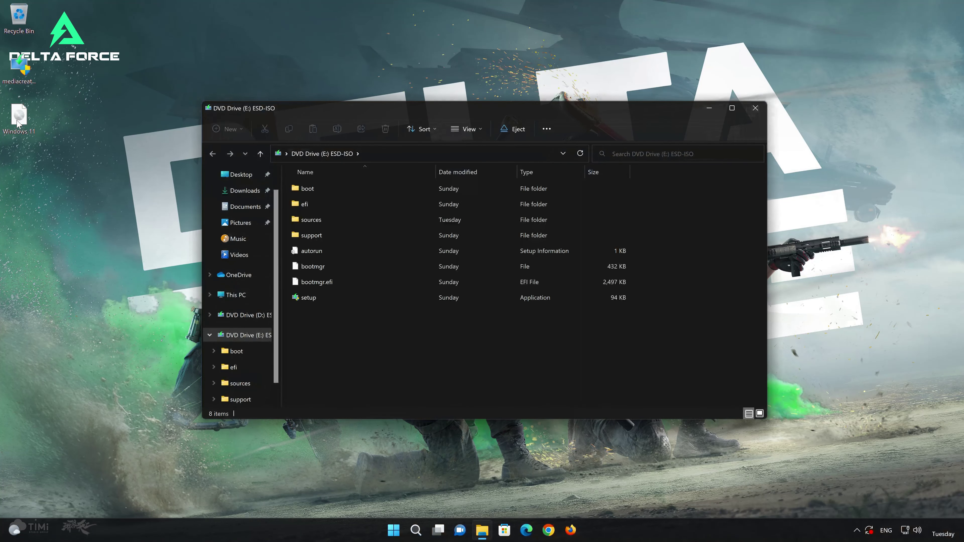
double_click(364, 299)
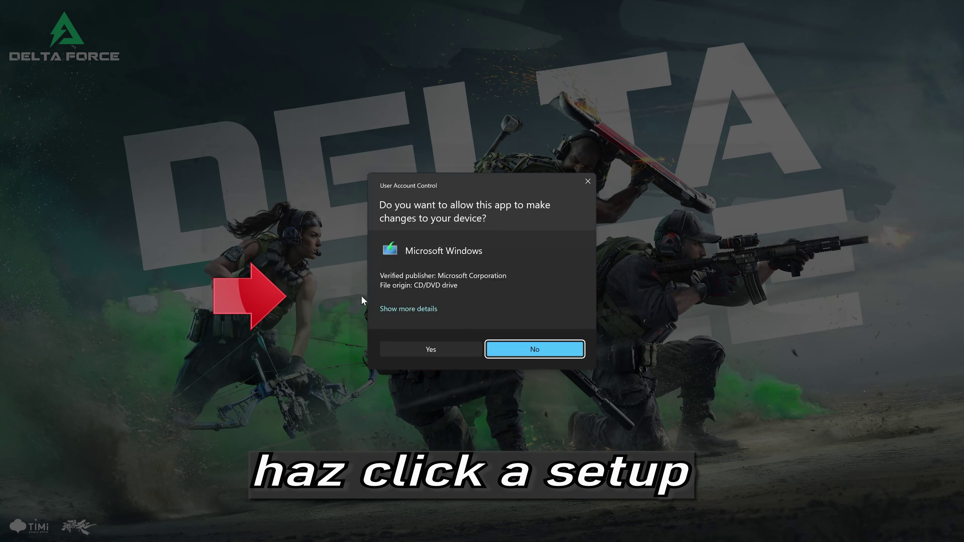
left_click(427, 351)
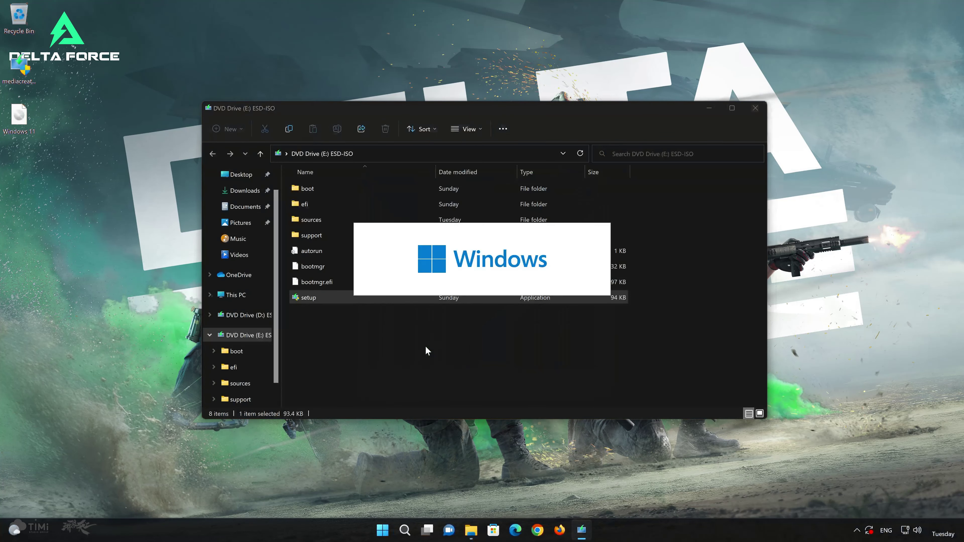
left_click(754, 110)
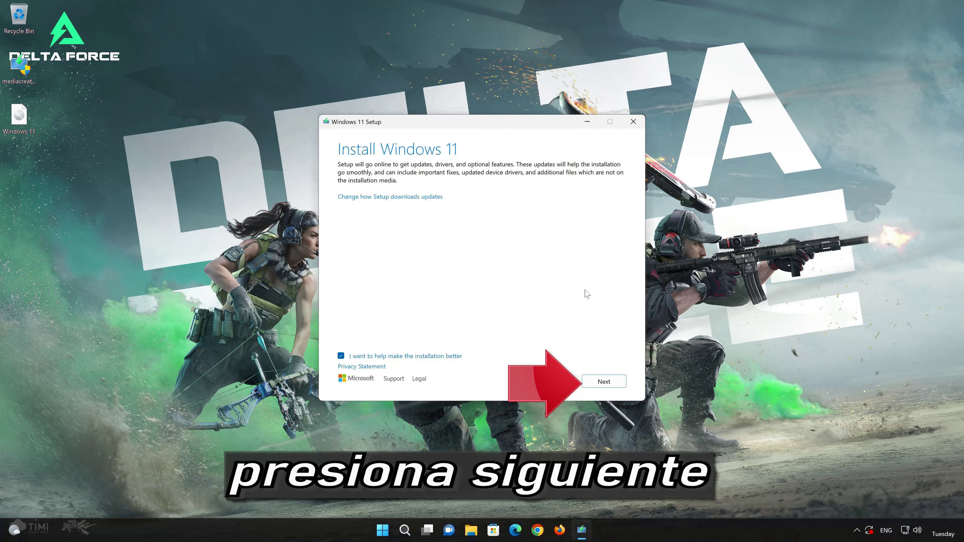
Accept the Windows 11 Setup license terms and start installing Windows 11 Pro, keeping personal files and apps
left_click(608, 384)
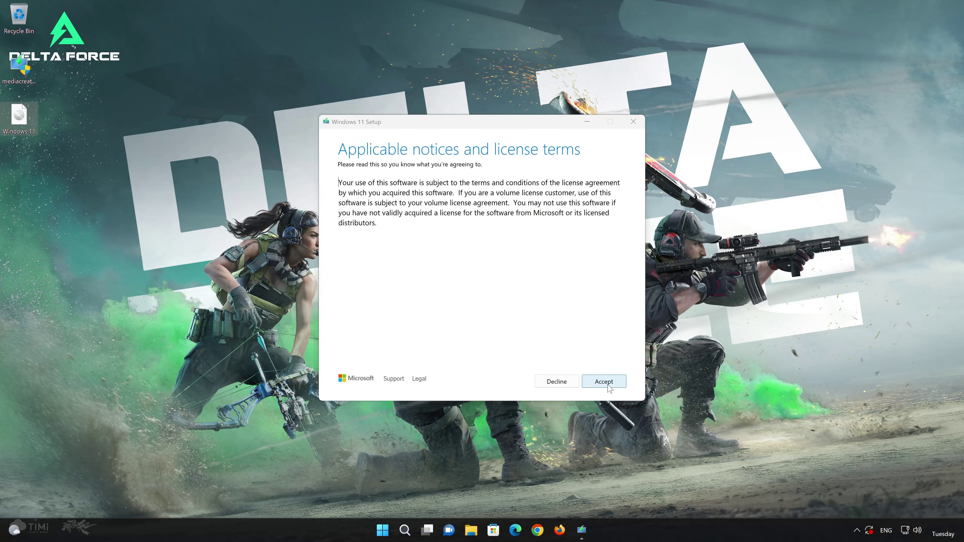
left_click(604, 382)
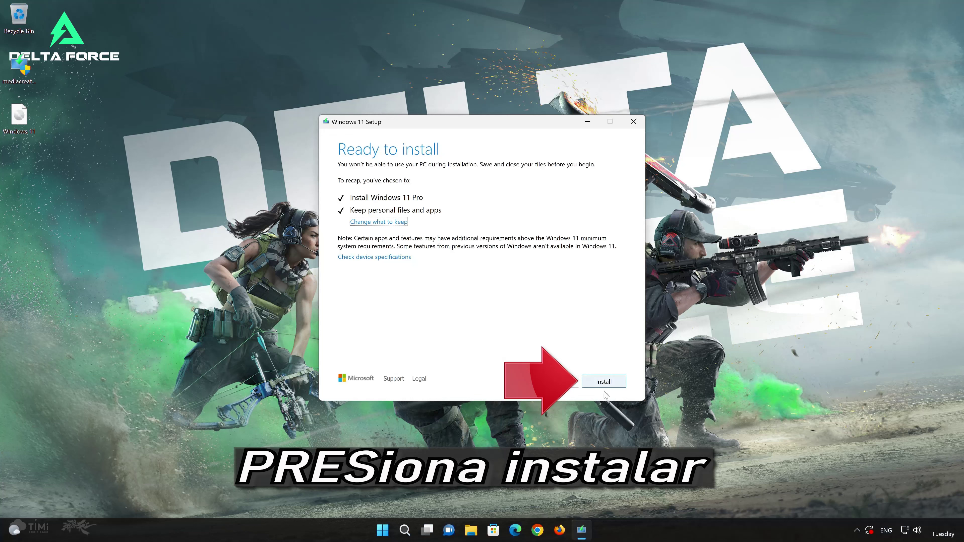
left_click(616, 382)
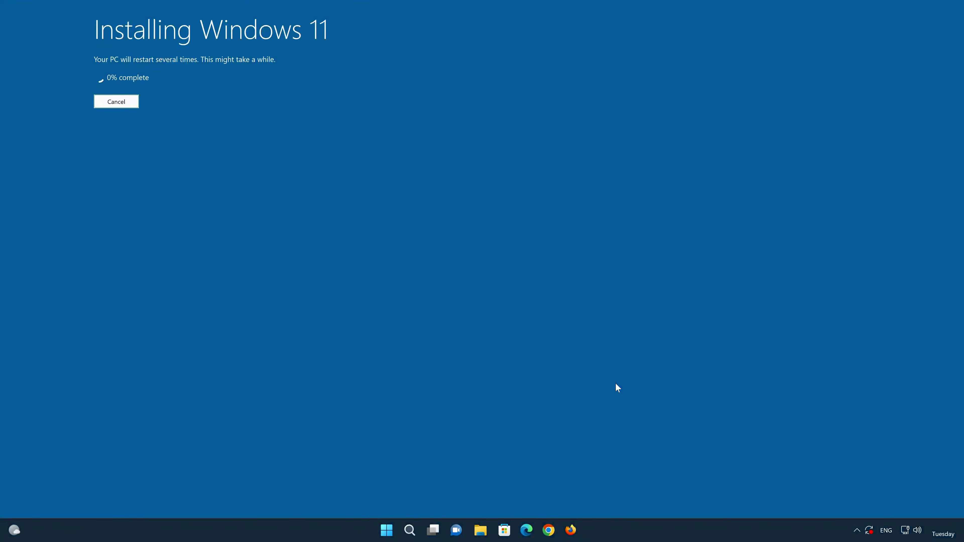